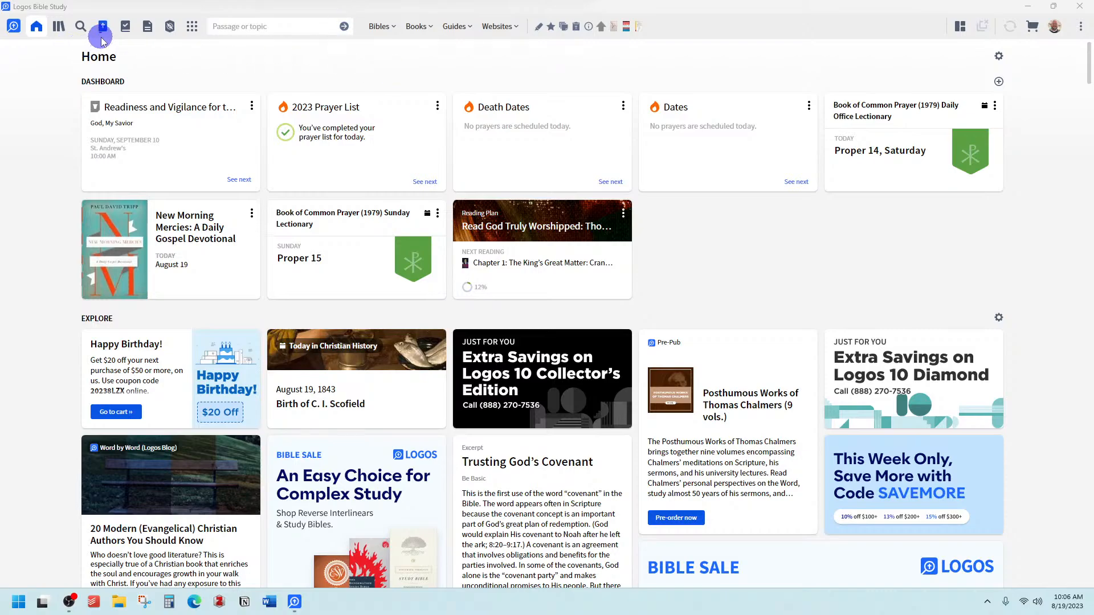
Step: Open the New American Standard Bible at Luke 12 and open the yellow-marked note attached to the "Christ Divides Men" heading
{"action": "left_click", "coordinate": [103, 28]}
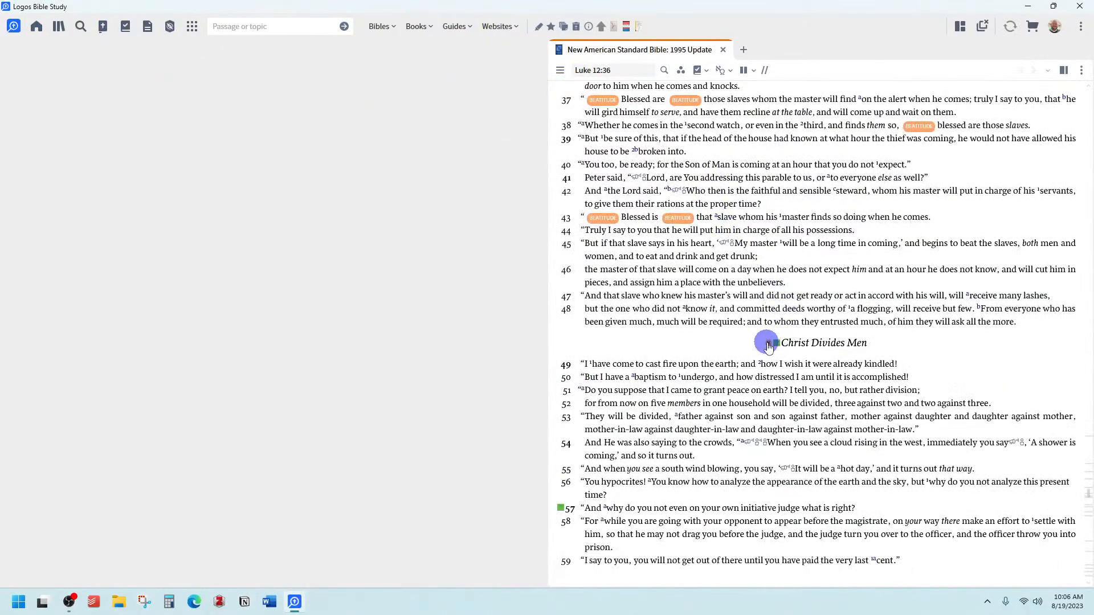
{"action": "scroll", "coordinate": [769, 346], "scroll_direction": "down", "scroll_amount": 3}
{"action": "scroll", "coordinate": [770, 348], "scroll_direction": "down", "scroll_amount": 2}
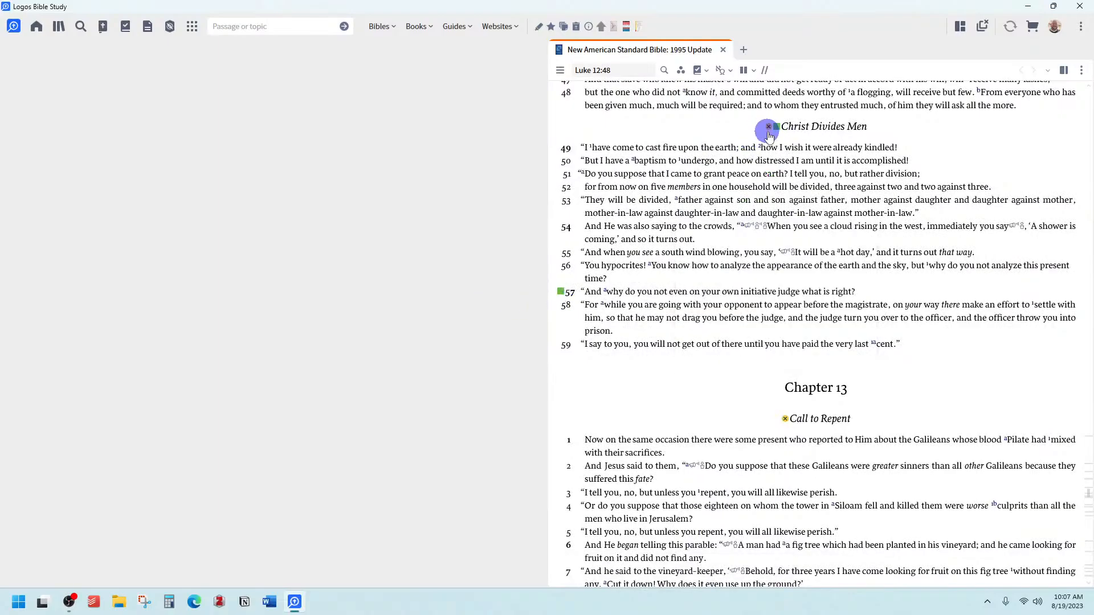
{"action": "mouse_move", "coordinate": [766, 129]}
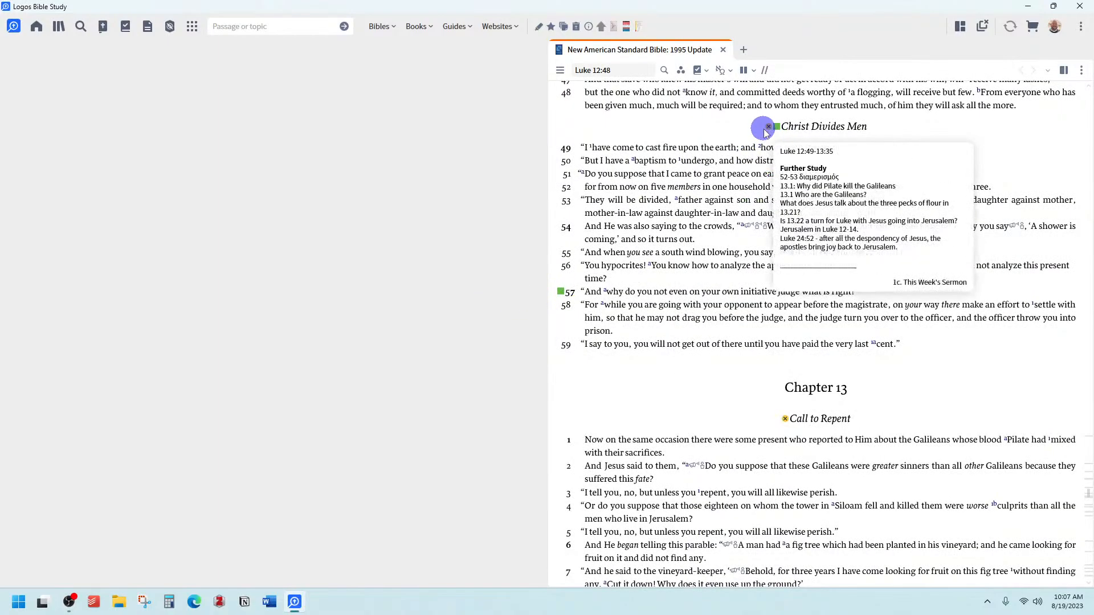
{"action": "left_click", "coordinate": [768, 128]}
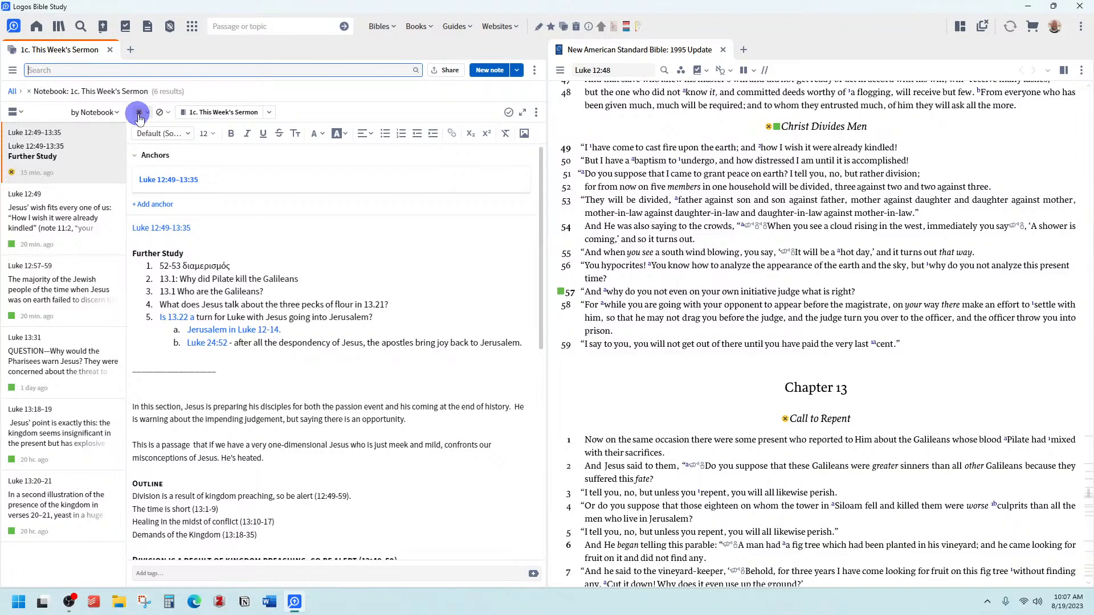
Step: Show the list of notebooks beside the note and open the "9. Sermon Outlines and Series Ideas" notebook
{"action": "left_click", "coordinate": [13, 69]}
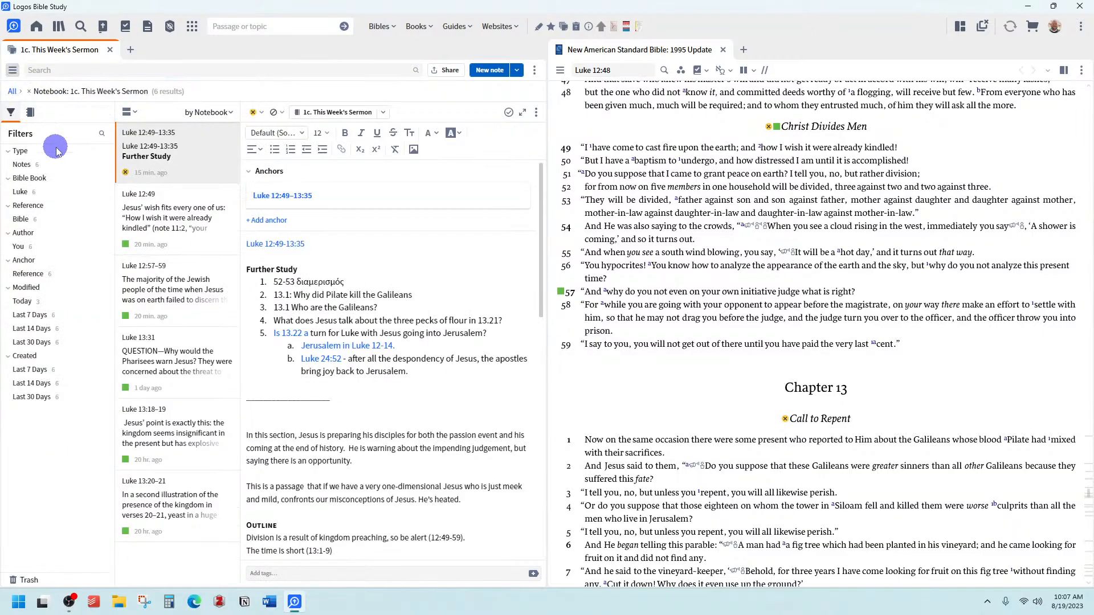
{"action": "left_click", "coordinate": [31, 112]}
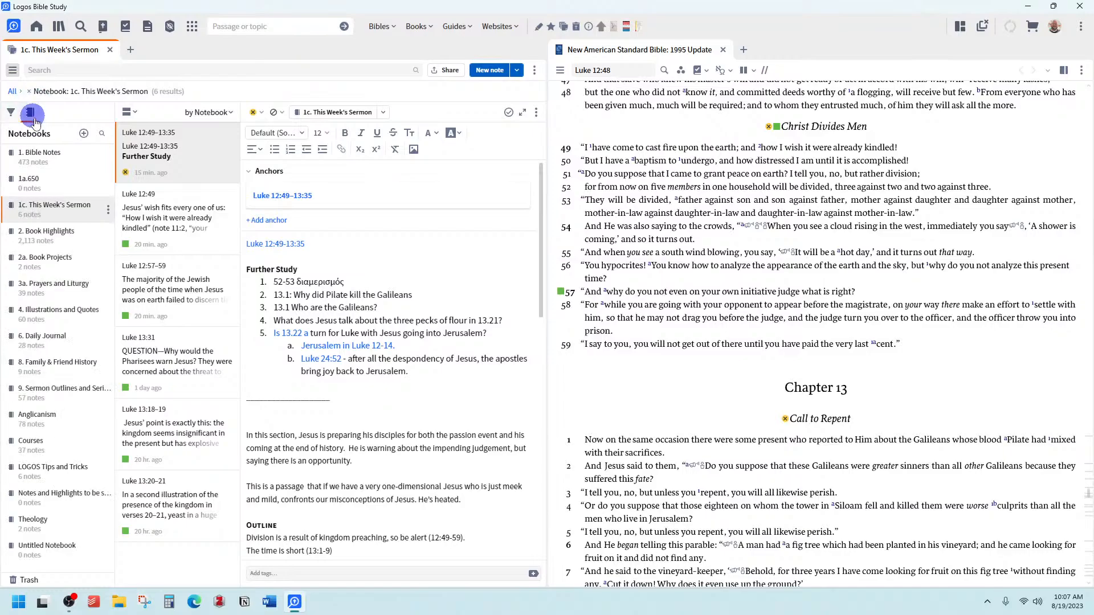
{"action": "left_click", "coordinate": [60, 215]}
{"action": "left_click", "coordinate": [62, 393]}
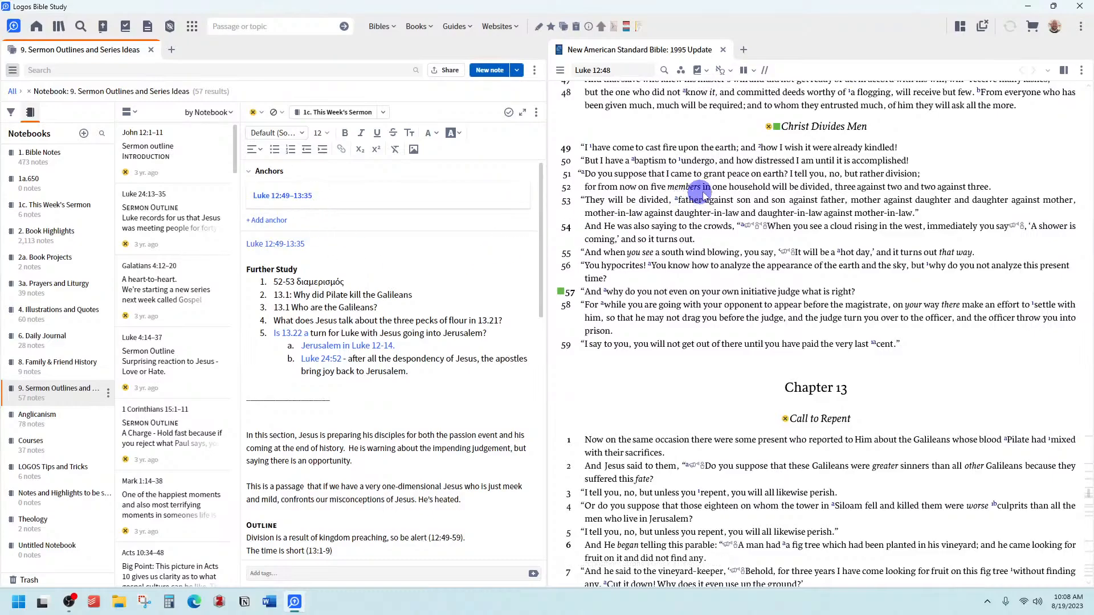
Step: View the icon and color choices for the Luke 12:49–13:35 note, close them without changes, and check the note's anchor
{"action": "left_click", "coordinate": [256, 112]}
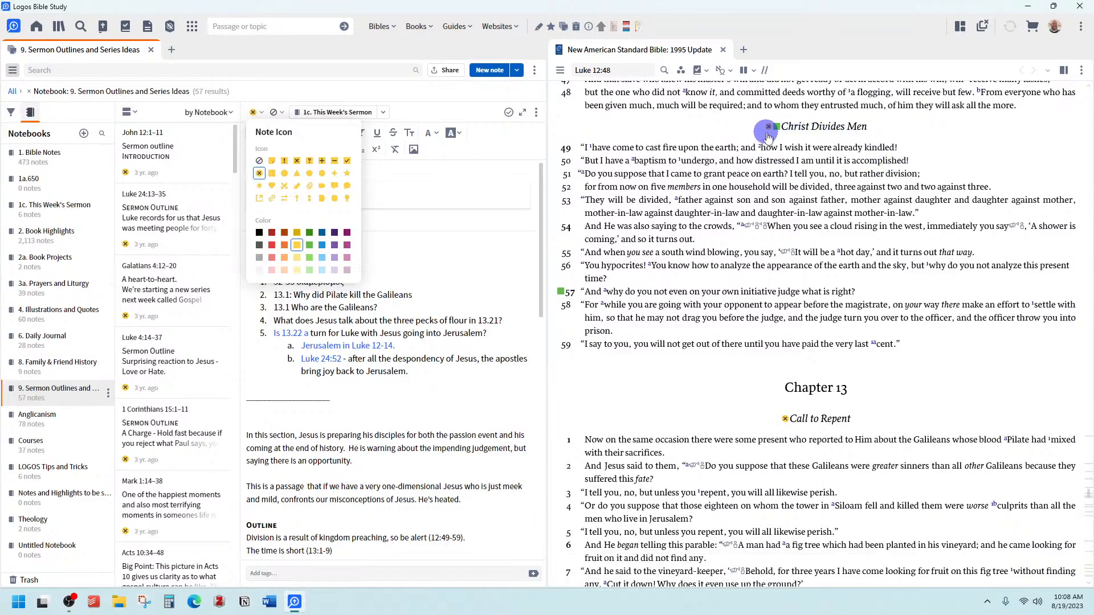
{"action": "mouse_move", "coordinate": [768, 126]}
{"action": "left_click", "coordinate": [446, 267]}
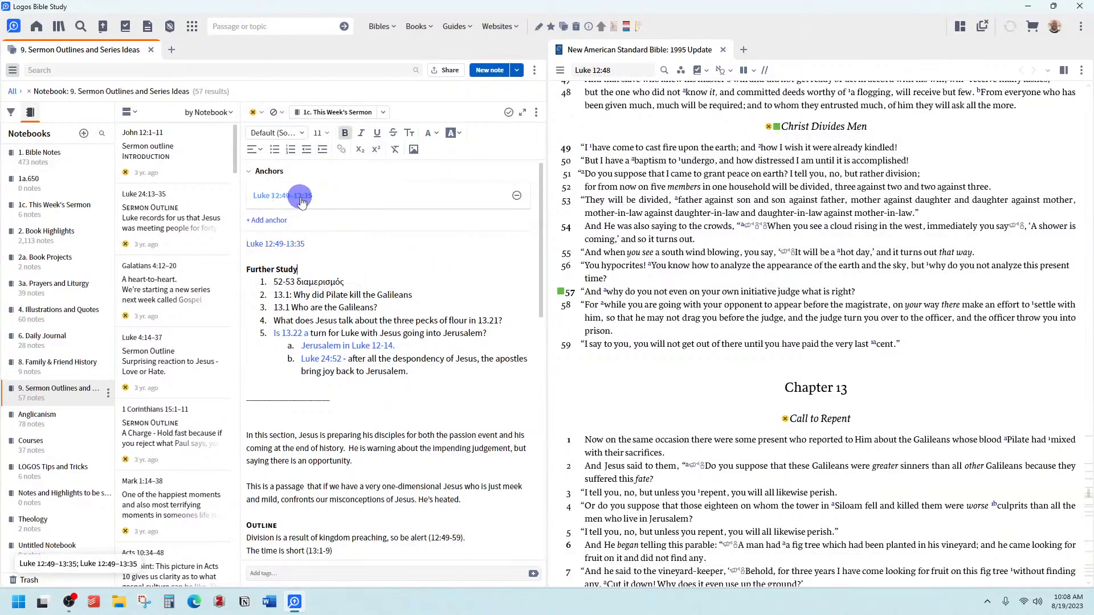
{"action": "mouse_move", "coordinate": [305, 199]}
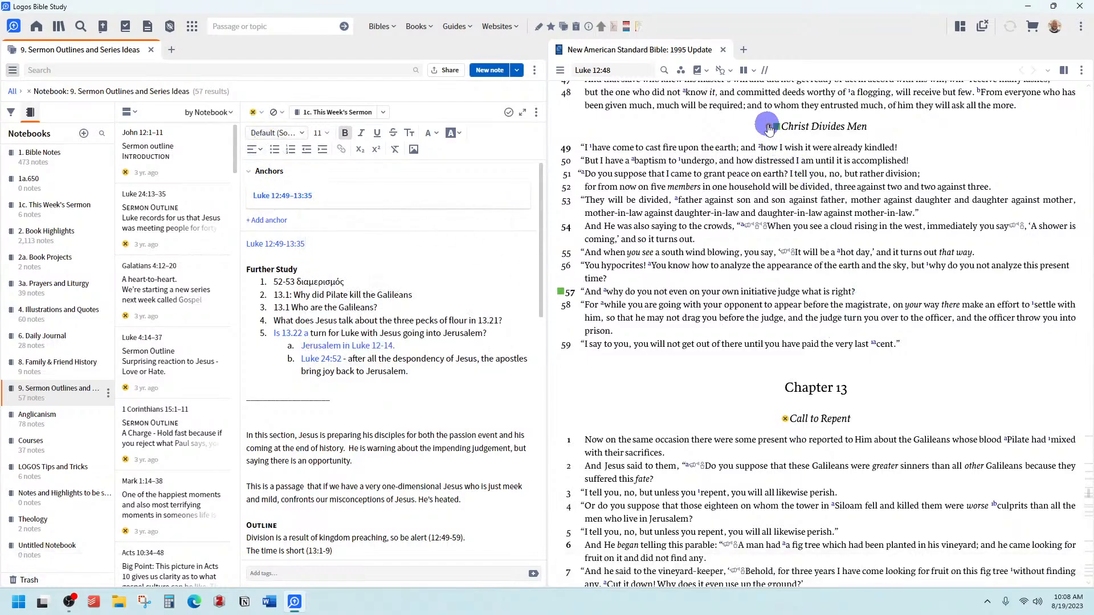
{"action": "mouse_move", "coordinate": [769, 132]}
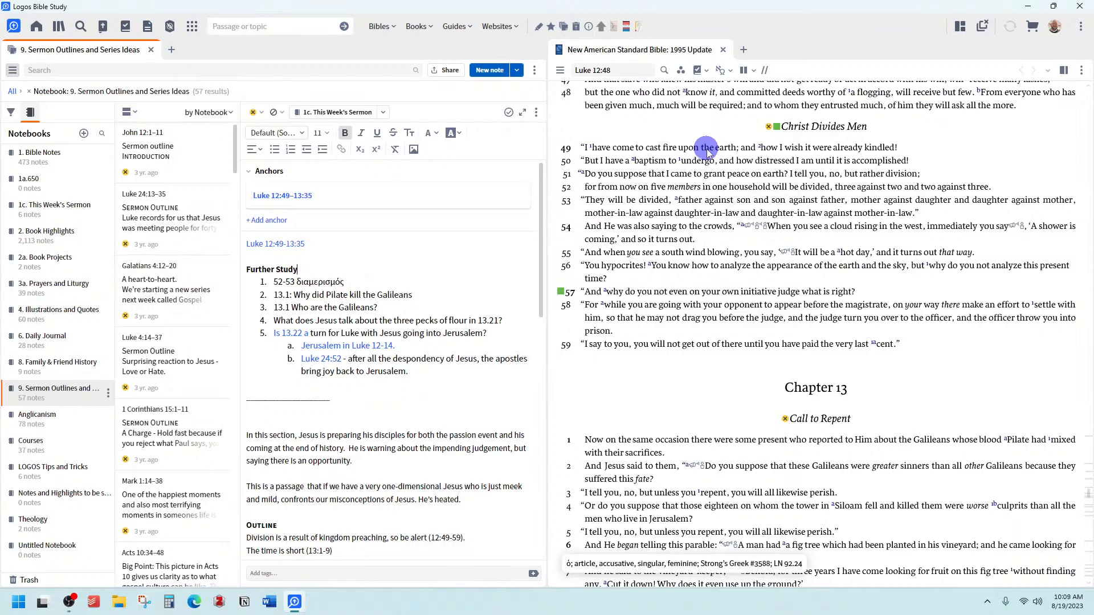
Step: Reopen the sermon note from the "Christ Divides Men" heading with the notebooks listed, and follow its Luke 12:49-13:35 link to the passage
{"action": "left_click", "coordinate": [770, 129]}
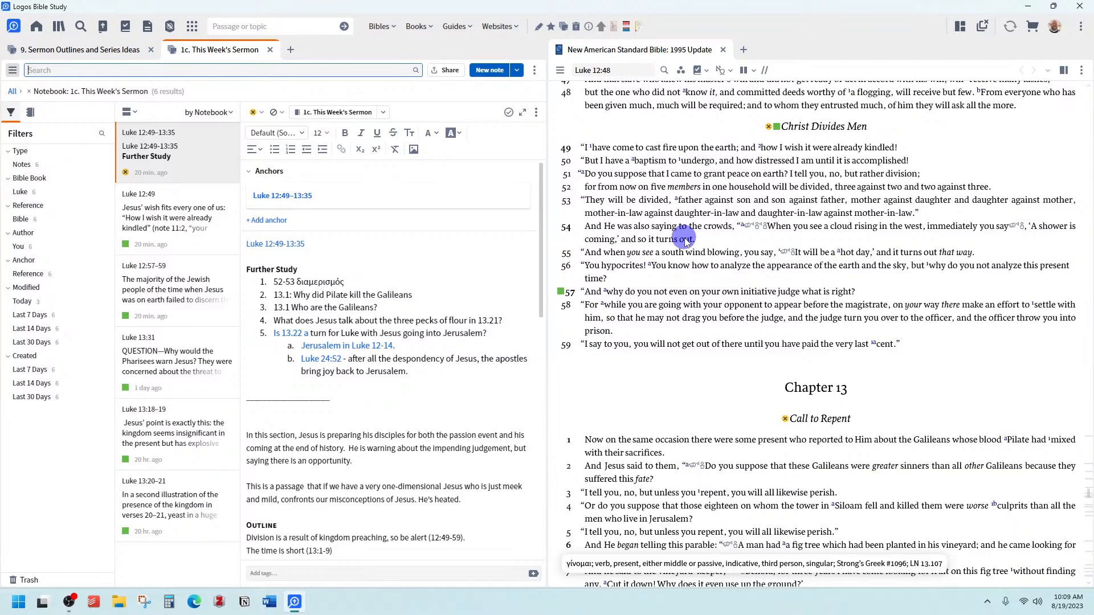
{"action": "left_click", "coordinate": [31, 112]}
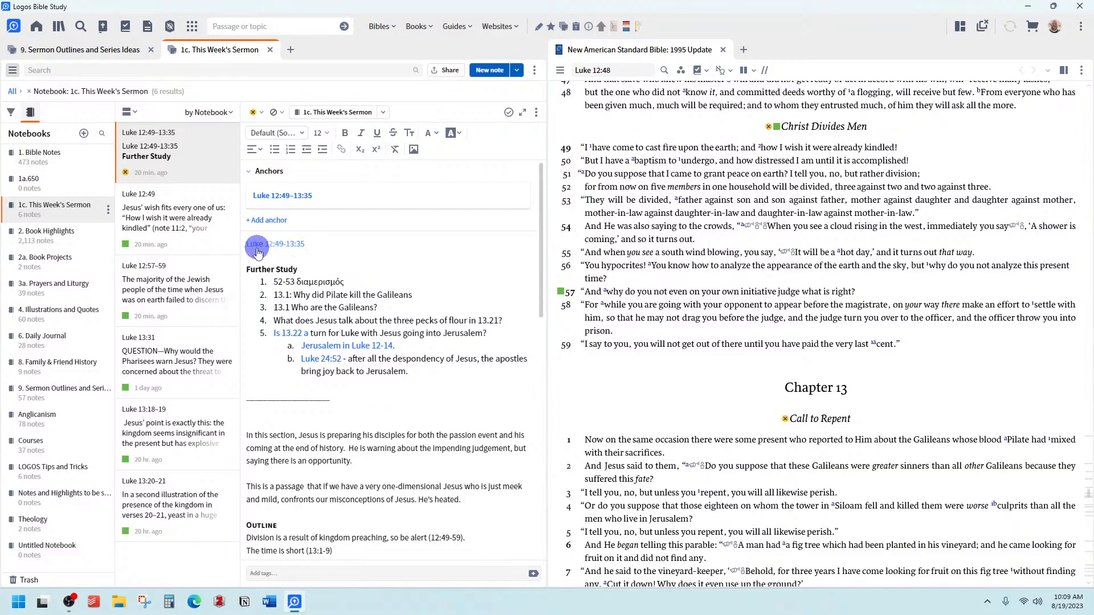
{"action": "mouse_move", "coordinate": [275, 246]}
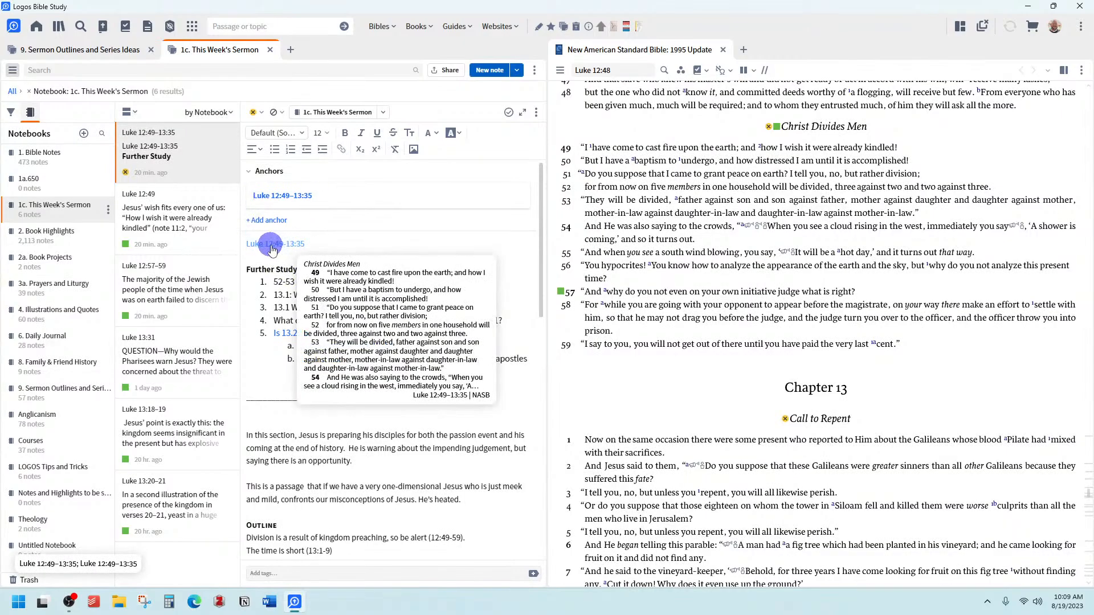
{"action": "left_click", "coordinate": [271, 248]}
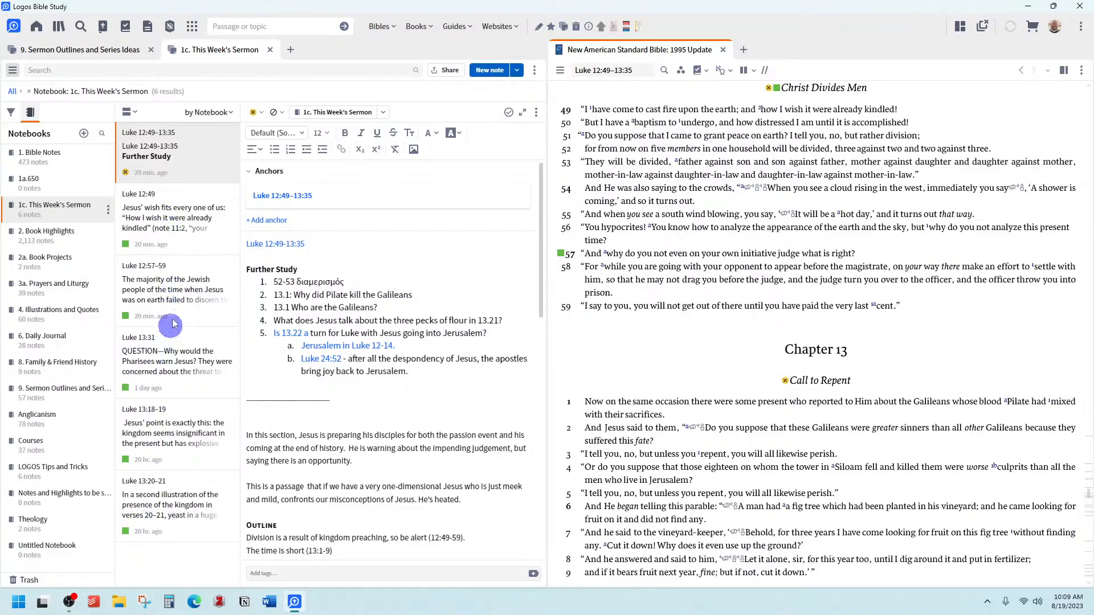
Step: Examine the Luke 12:49 quotation note, and read through the Luke 12:49–13:35 sermon note, including its Outline section
{"action": "left_click", "coordinate": [159, 219]}
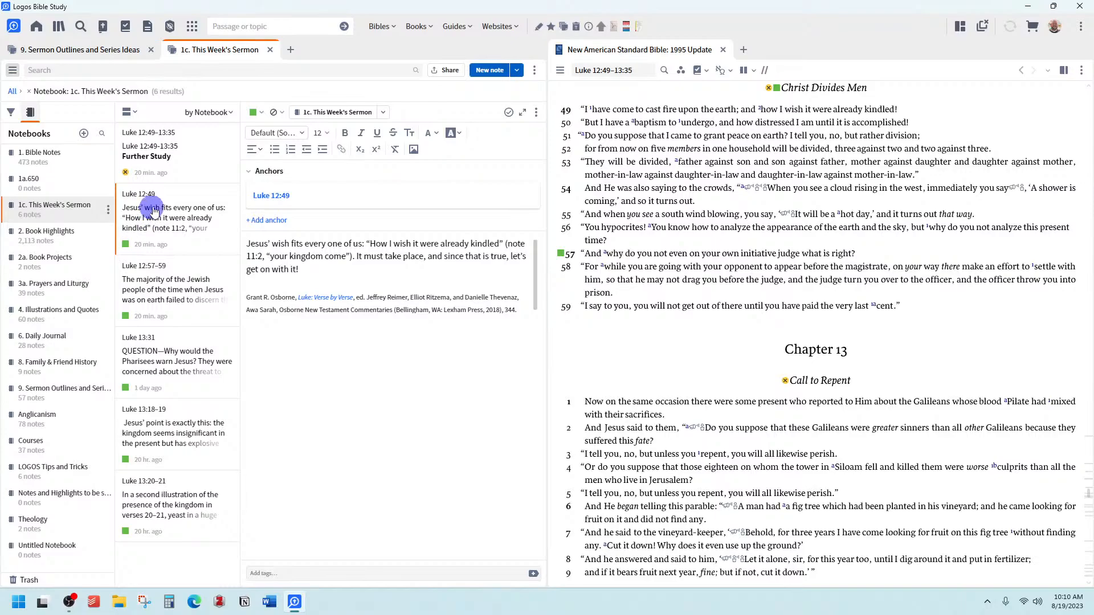
{"action": "left_click", "coordinate": [168, 171]}
{"action": "scroll", "coordinate": [323, 332], "scroll_direction": "down", "scroll_amount": 10}
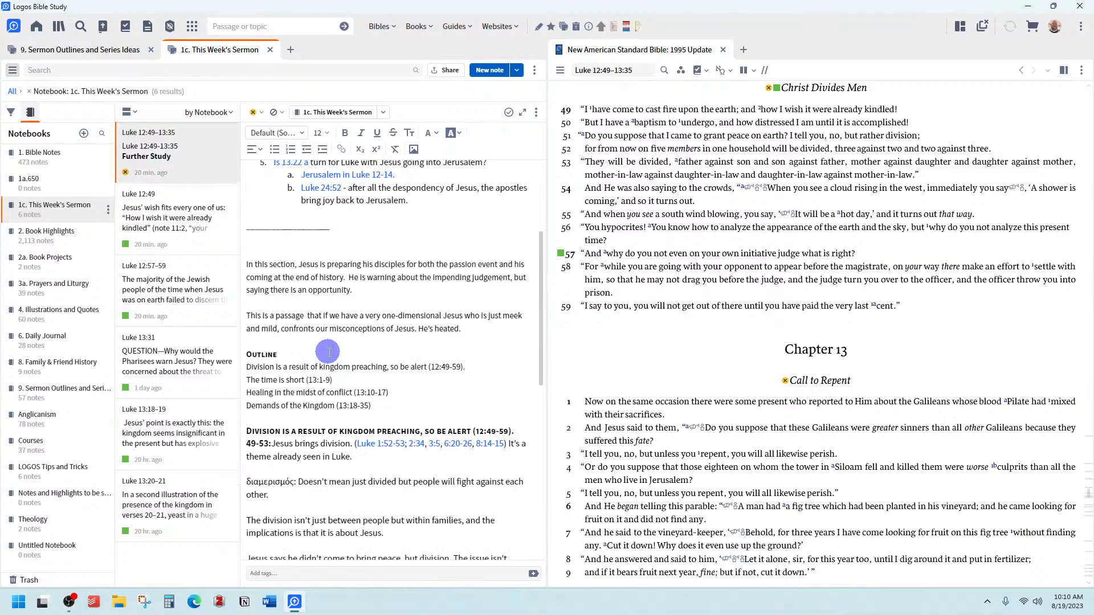
{"action": "scroll", "coordinate": [347, 398], "scroll_direction": "up", "scroll_amount": 5}
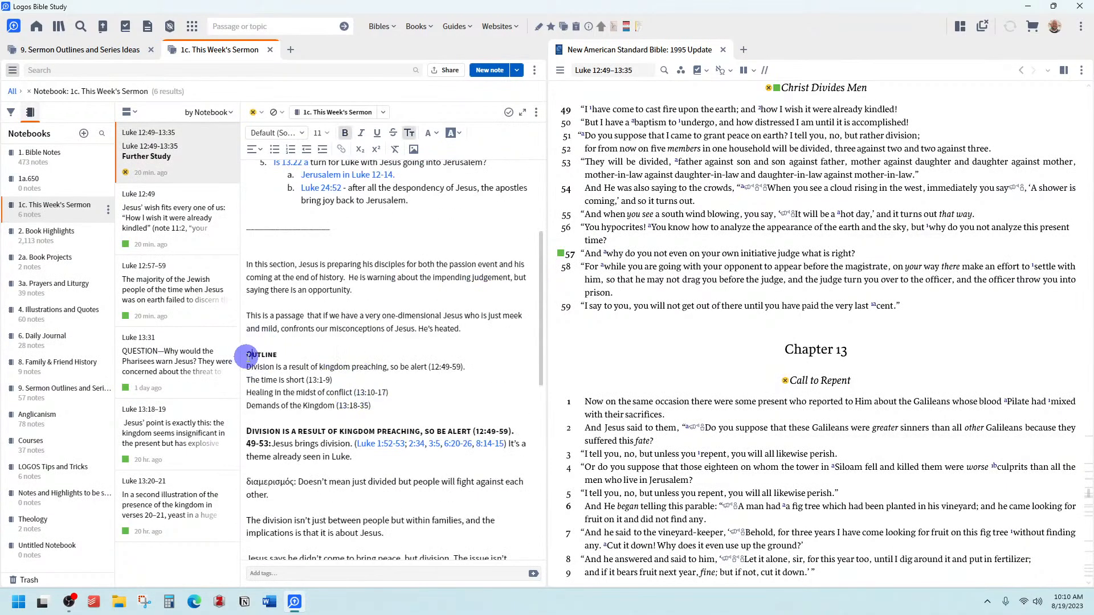
{"action": "left_click_drag", "start_coordinate": [247, 354], "coordinate": [378, 405]}
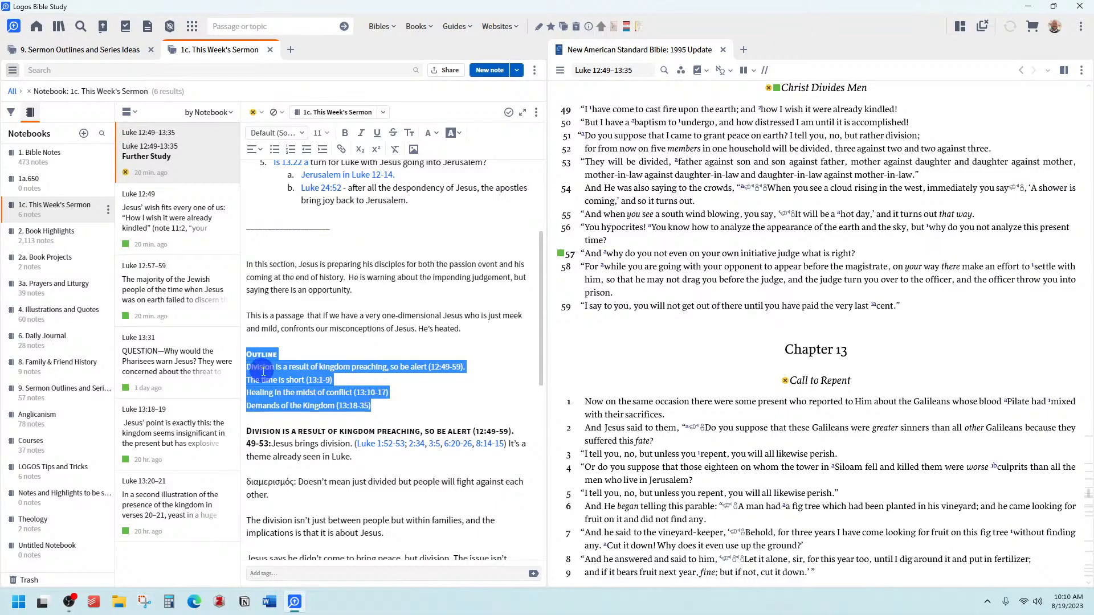
{"action": "left_click", "coordinate": [360, 392]}
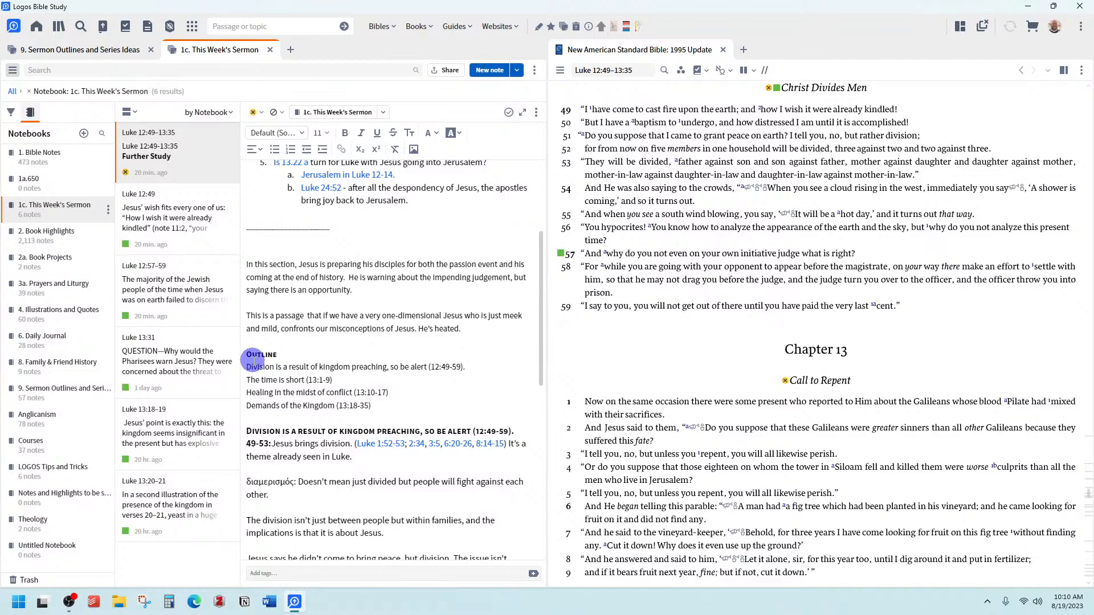
{"action": "scroll", "coordinate": [261, 435], "scroll_direction": "down", "scroll_amount": 3}
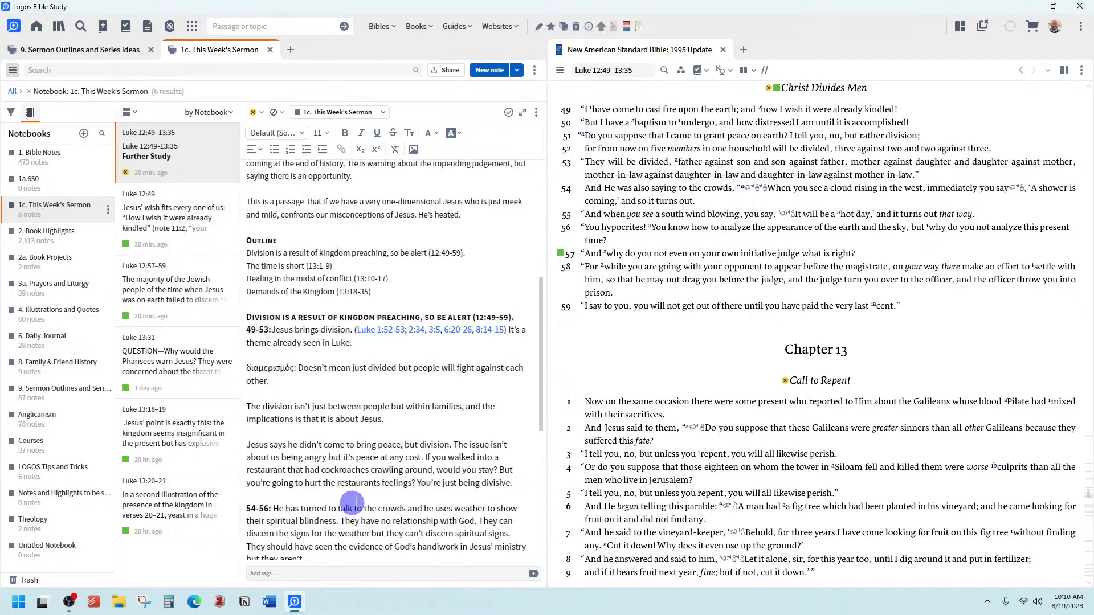
{"action": "scroll", "coordinate": [402, 455], "scroll_direction": "down", "scroll_amount": 5}
{"action": "scroll", "coordinate": [374, 456], "scroll_direction": "up", "scroll_amount": 10}
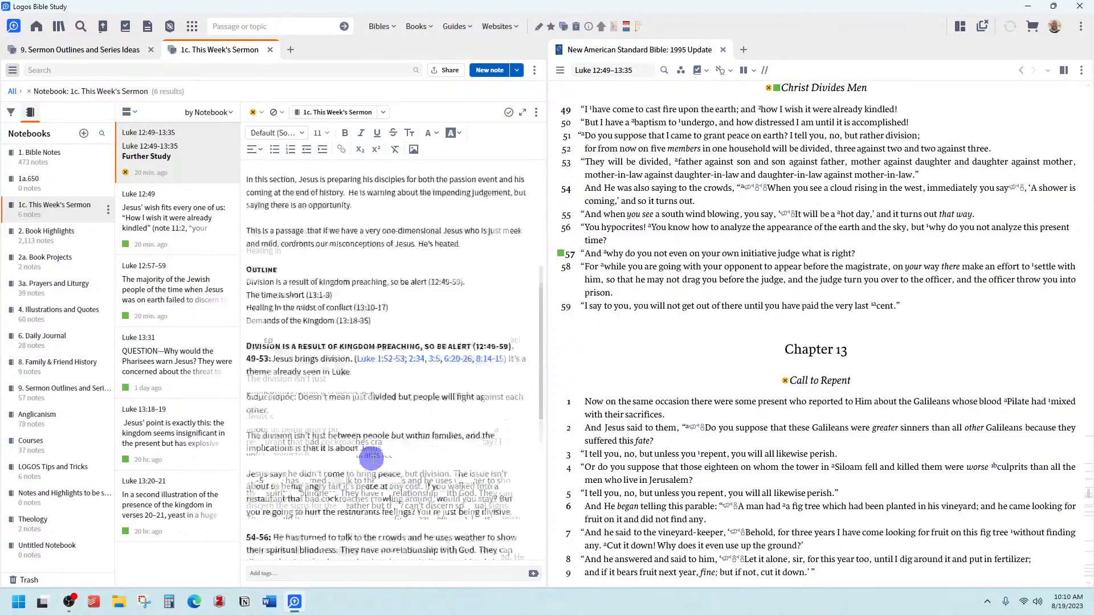
{"action": "scroll", "coordinate": [372, 459], "scroll_direction": "down", "scroll_amount": 10}
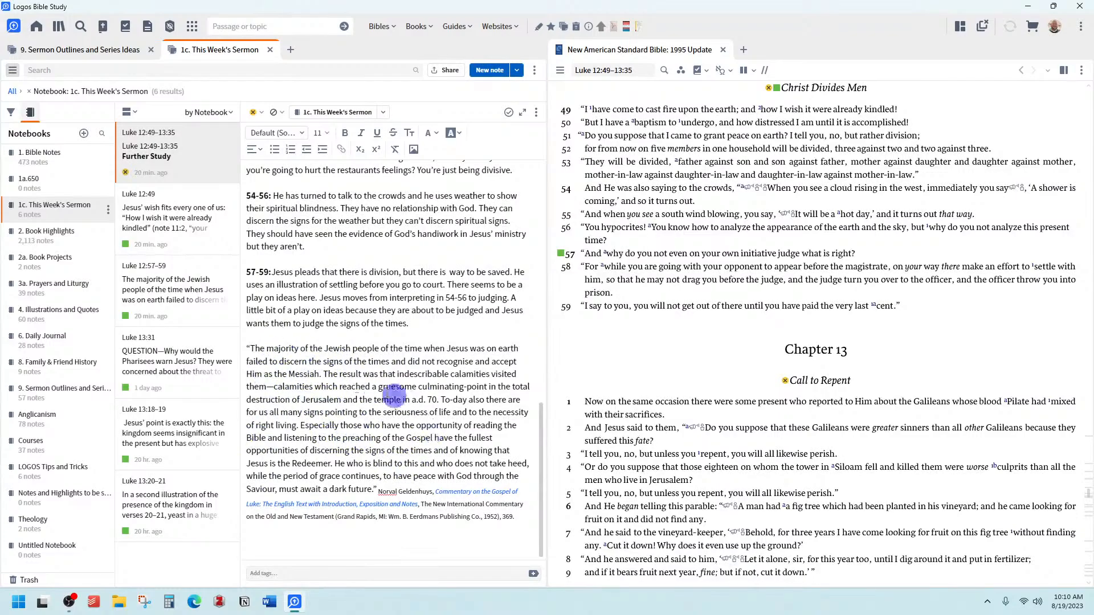
{"action": "scroll", "coordinate": [368, 418], "scroll_direction": "up", "scroll_amount": 10}
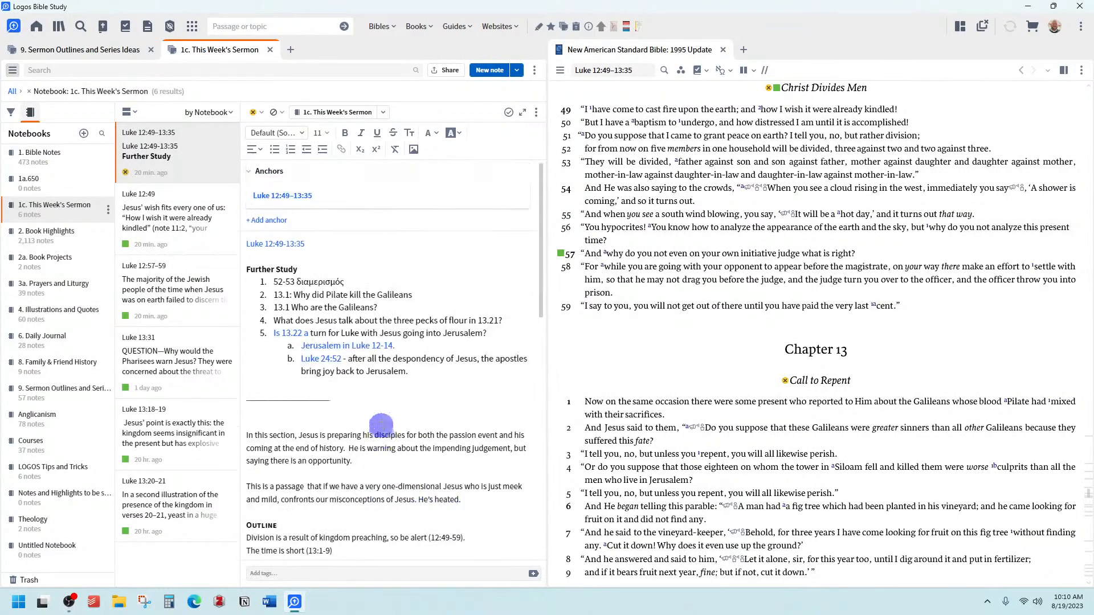
Step: Examine the Luke 12:49 and Luke 13:31 research notes and preview the green note marker beside "Christ Divides Men"
{"action": "left_click", "coordinate": [175, 216]}
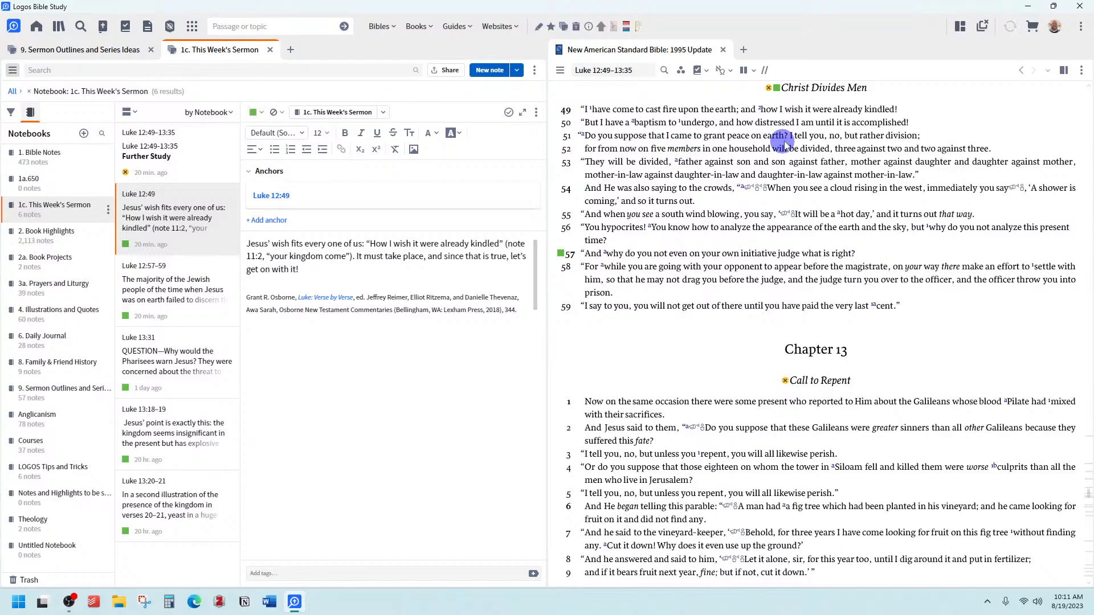
{"action": "left_click", "coordinate": [561, 256]}
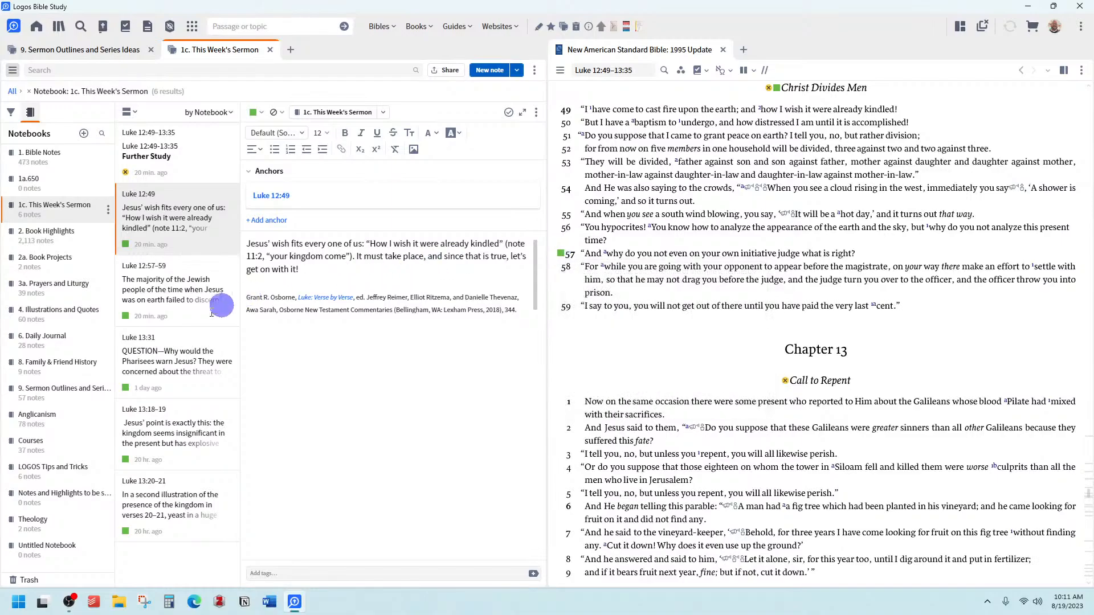
{"action": "left_click", "coordinate": [166, 374]}
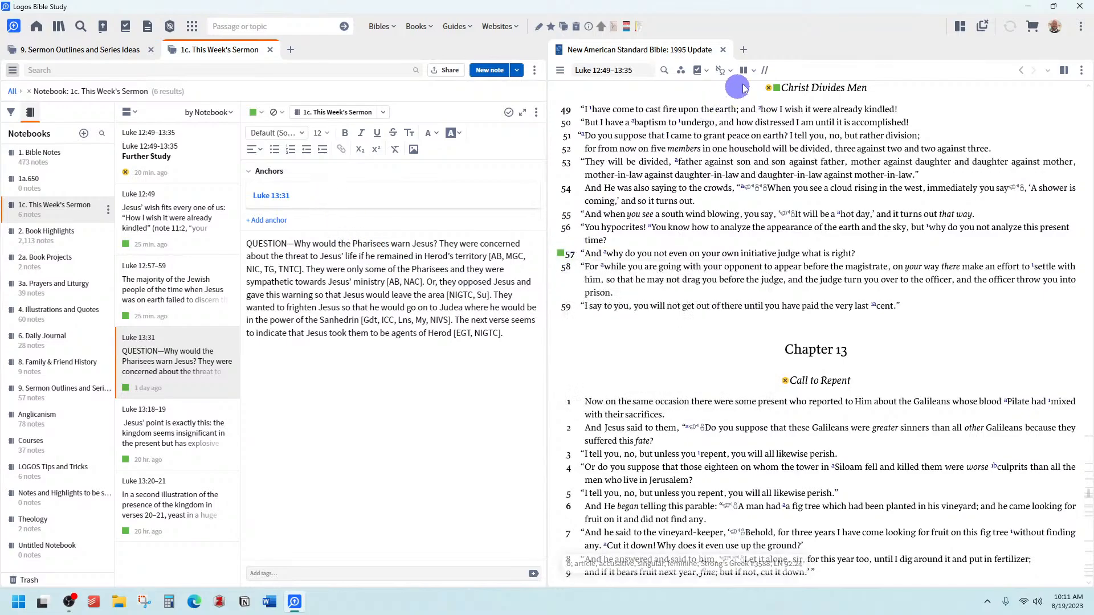
{"action": "mouse_move", "coordinate": [779, 96]}
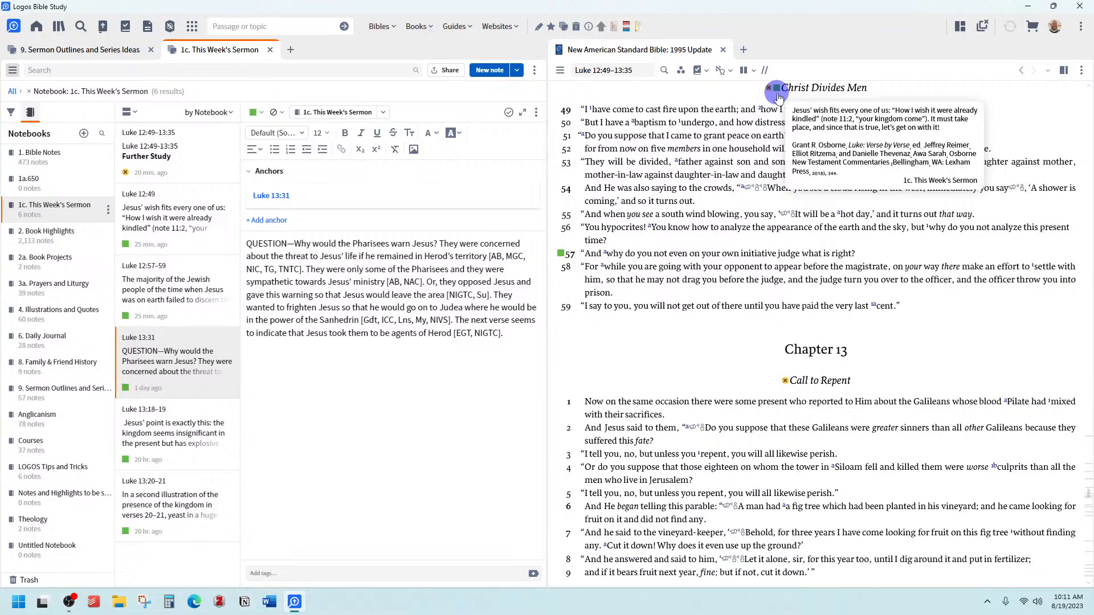
{"action": "mouse_move", "coordinate": [787, 383]}
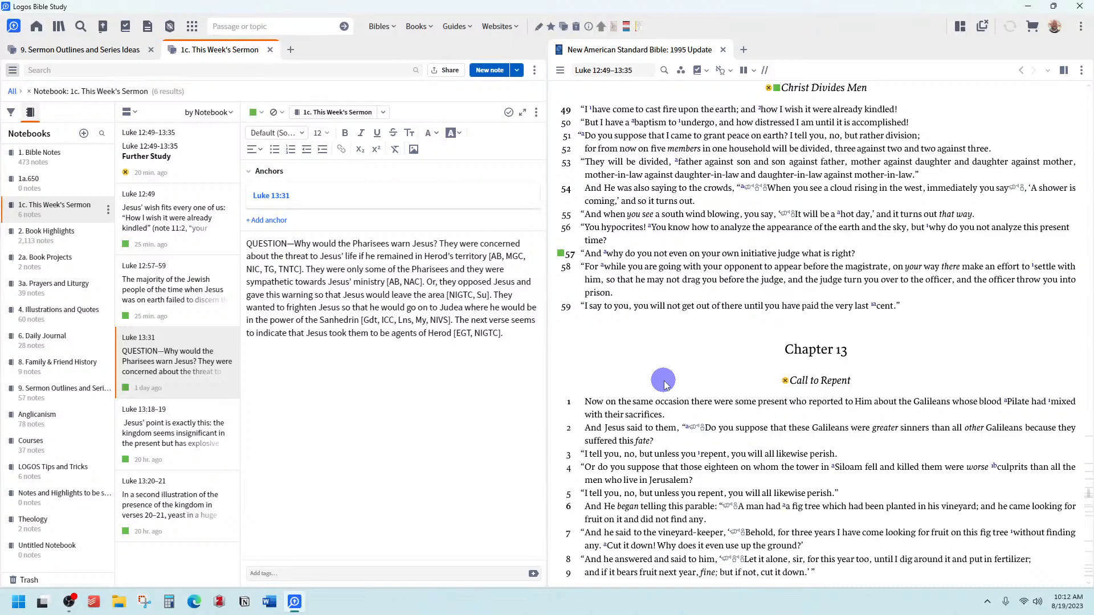
Step: Review the Luke 12:49–13:35 sermon note from start to finish and compare it with the short Luke 12:49 quotation note
{"action": "left_click", "coordinate": [172, 163]}
{"action": "scroll", "coordinate": [367, 318], "scroll_direction": "down", "scroll_amount": 3}
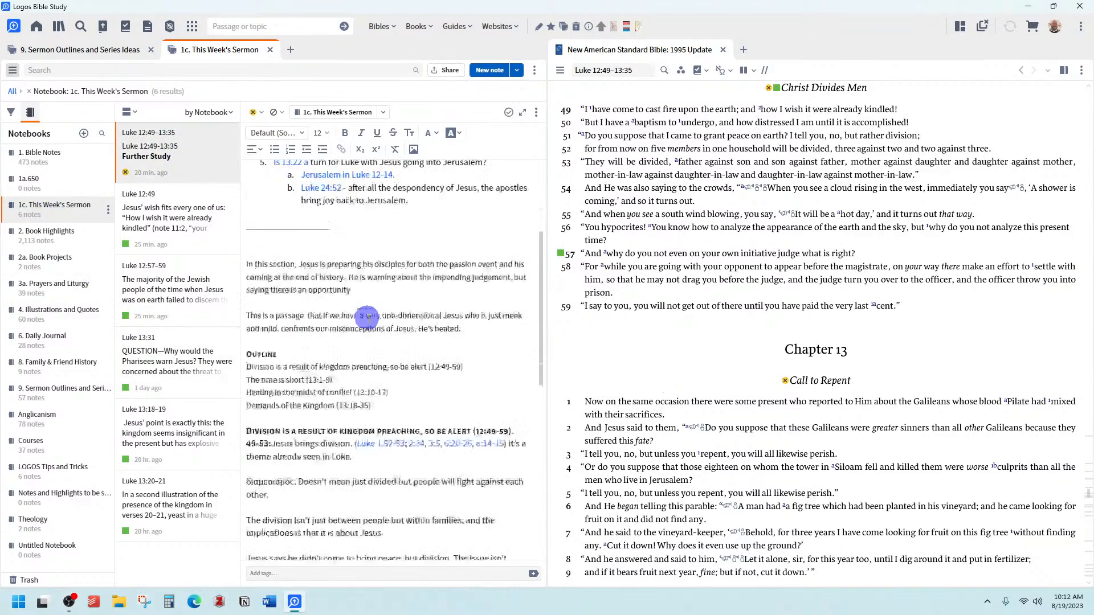
{"action": "scroll", "coordinate": [367, 318], "scroll_direction": "down", "scroll_amount": 3}
{"action": "scroll", "coordinate": [354, 318], "scroll_direction": "up", "scroll_amount": 10}
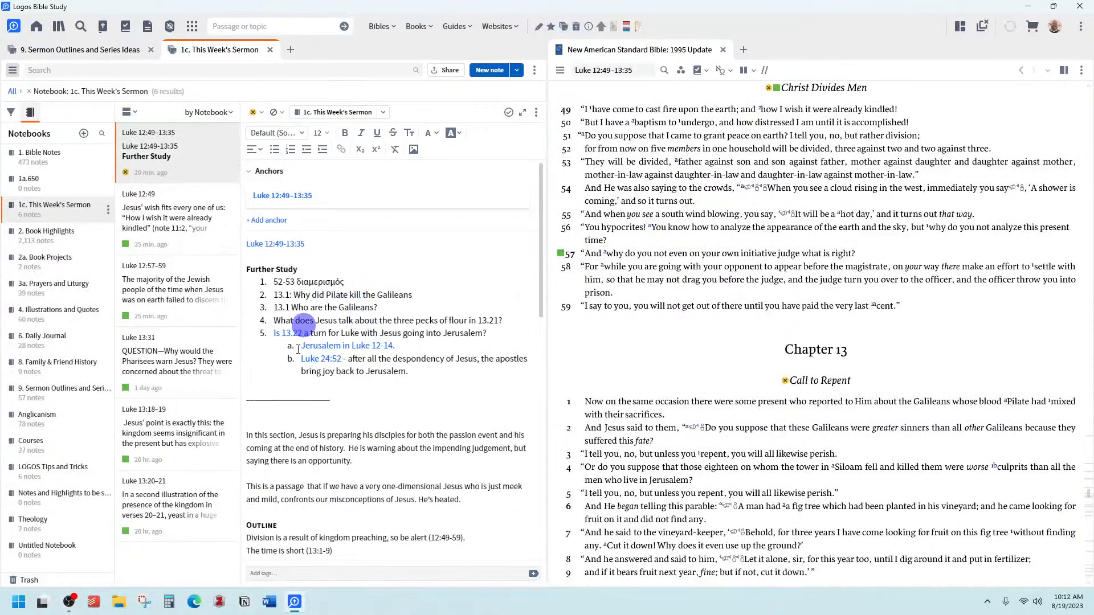
{"action": "left_click", "coordinate": [174, 220]}
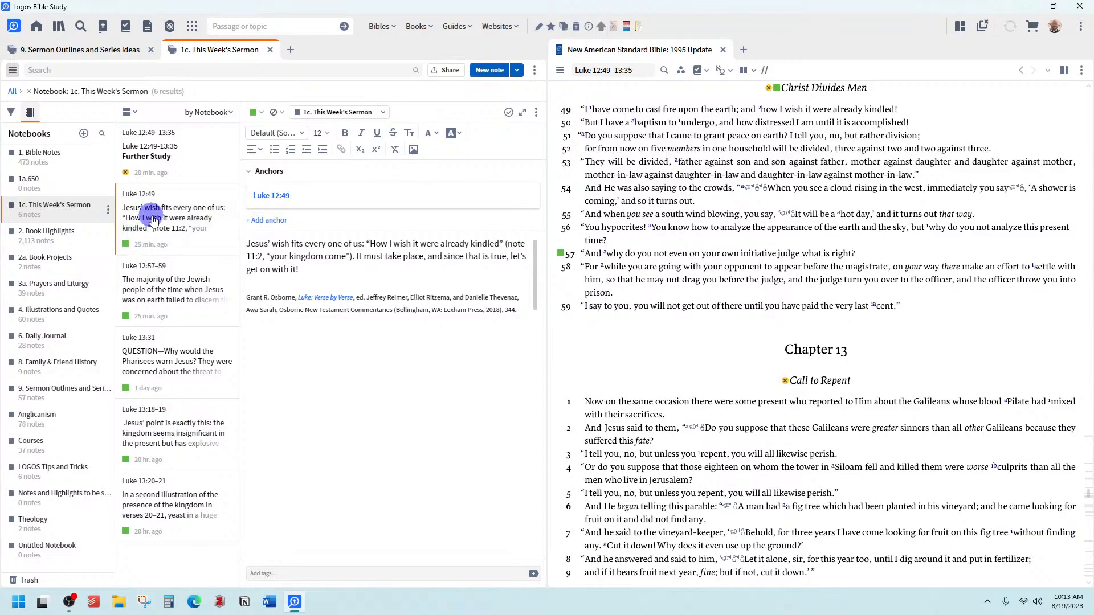
{"action": "left_click", "coordinate": [171, 159]}
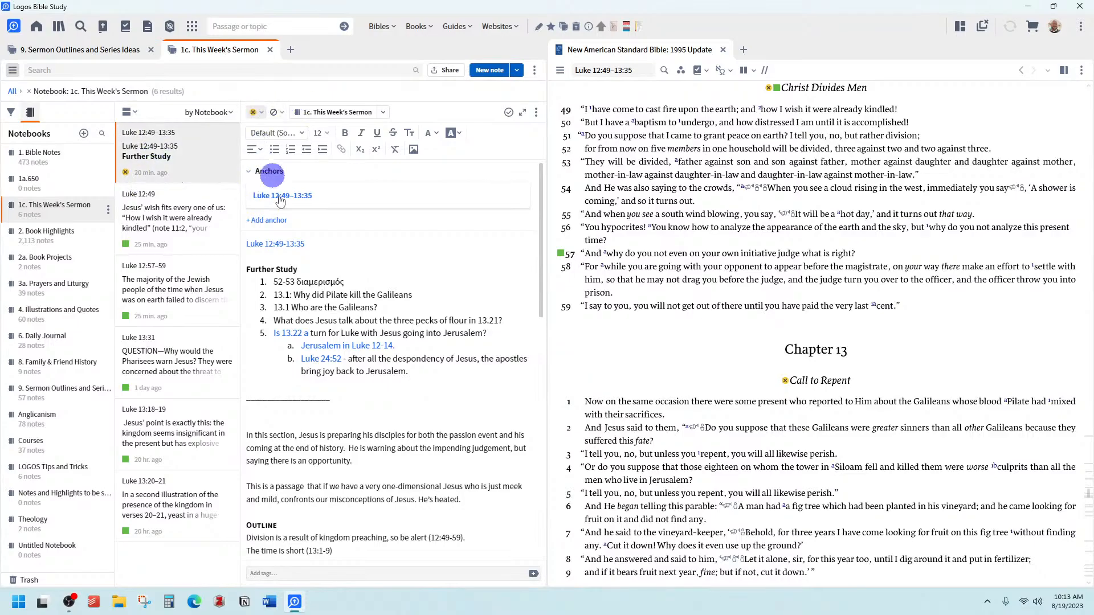
{"action": "scroll", "coordinate": [354, 328], "scroll_direction": "down", "scroll_amount": 12}
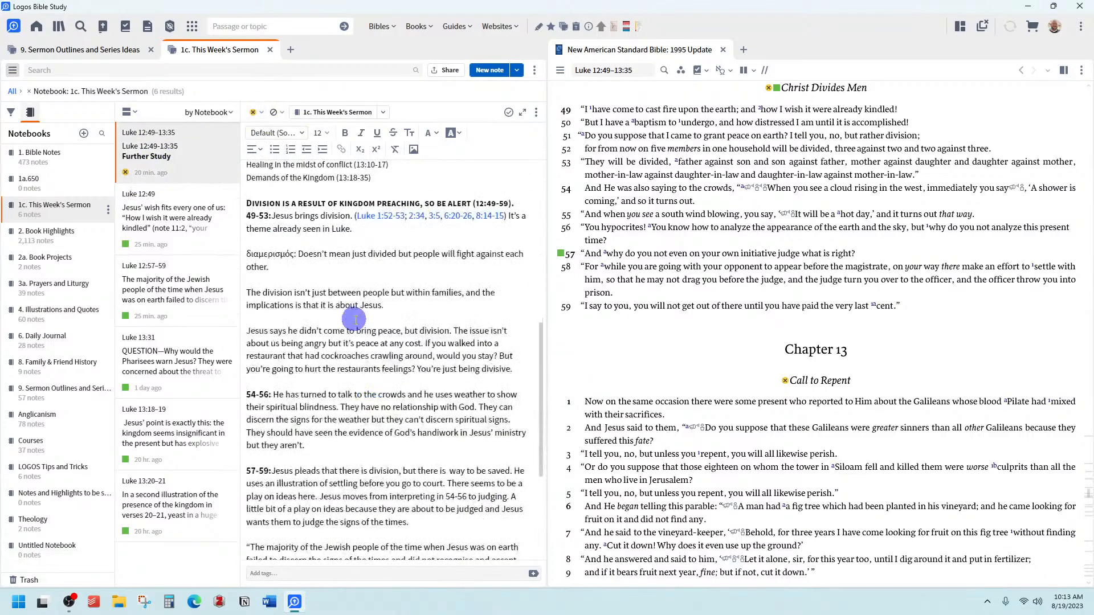
{"action": "scroll", "coordinate": [354, 317], "scroll_direction": "up", "scroll_amount": 15}
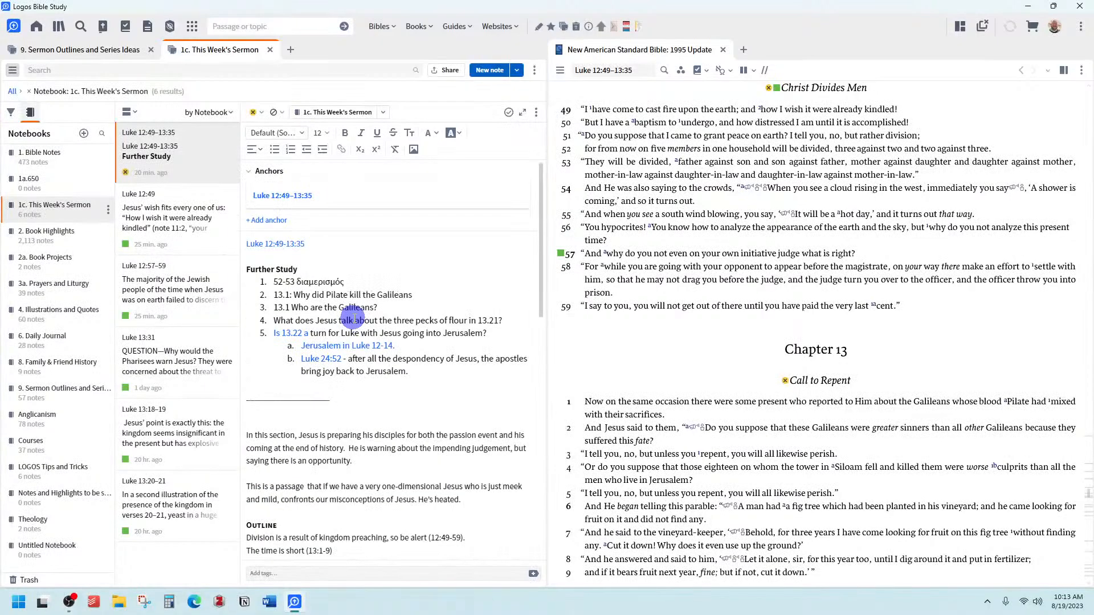
Step: Expand the Luke 12:49–13:35 sermon note to fill the notes panel and look over its anchor, Further Study list and outline
{"action": "left_click", "coordinate": [521, 118]}
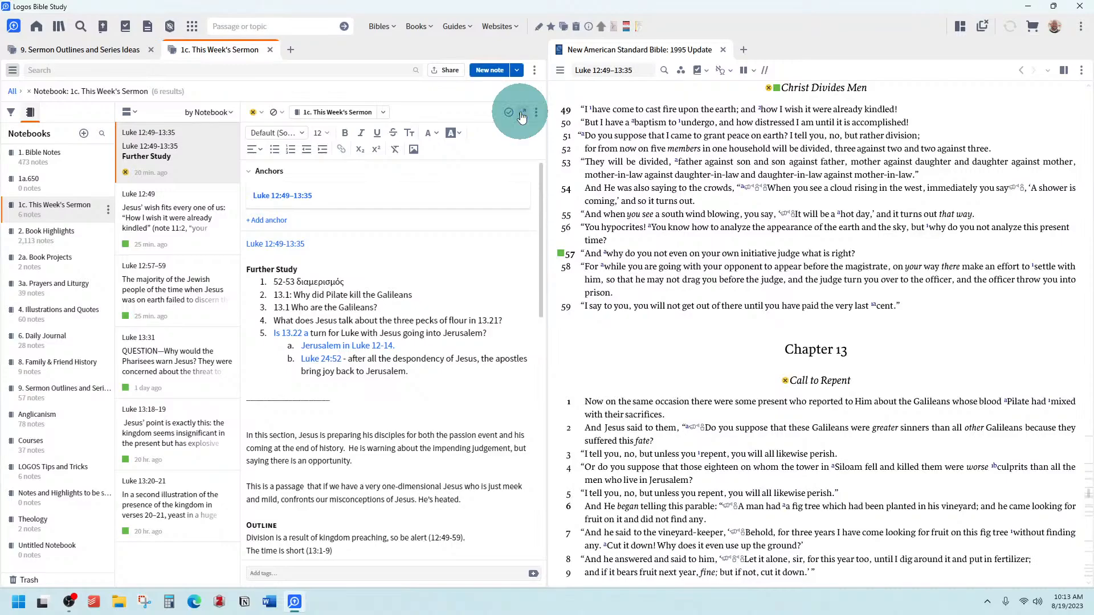
{"action": "scroll", "coordinate": [228, 388], "scroll_direction": "down", "scroll_amount": 5}
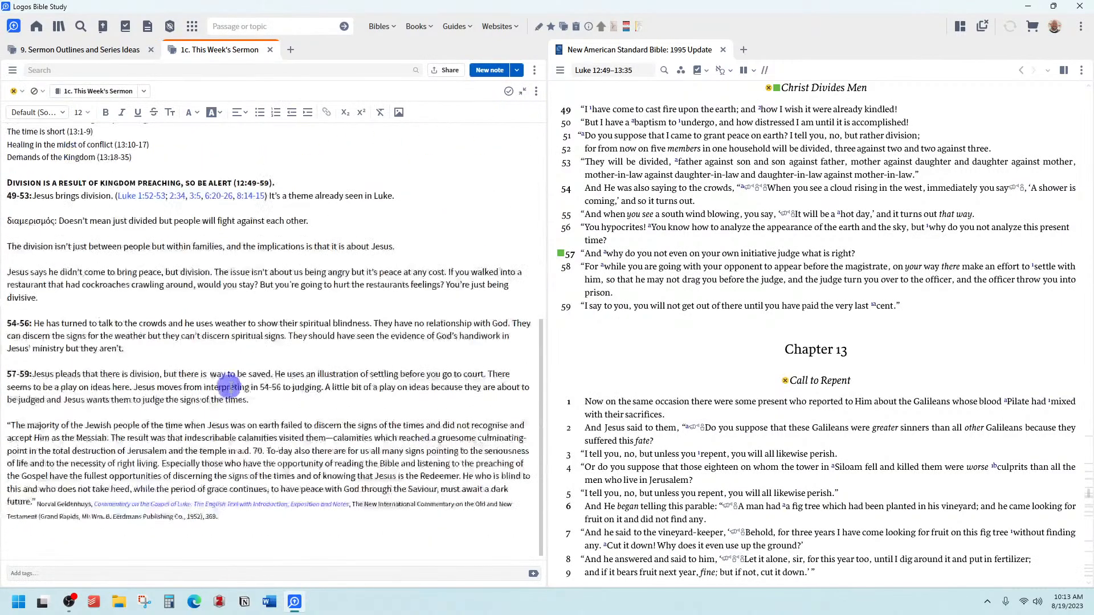
{"action": "scroll", "coordinate": [228, 387], "scroll_direction": "up", "scroll_amount": 5}
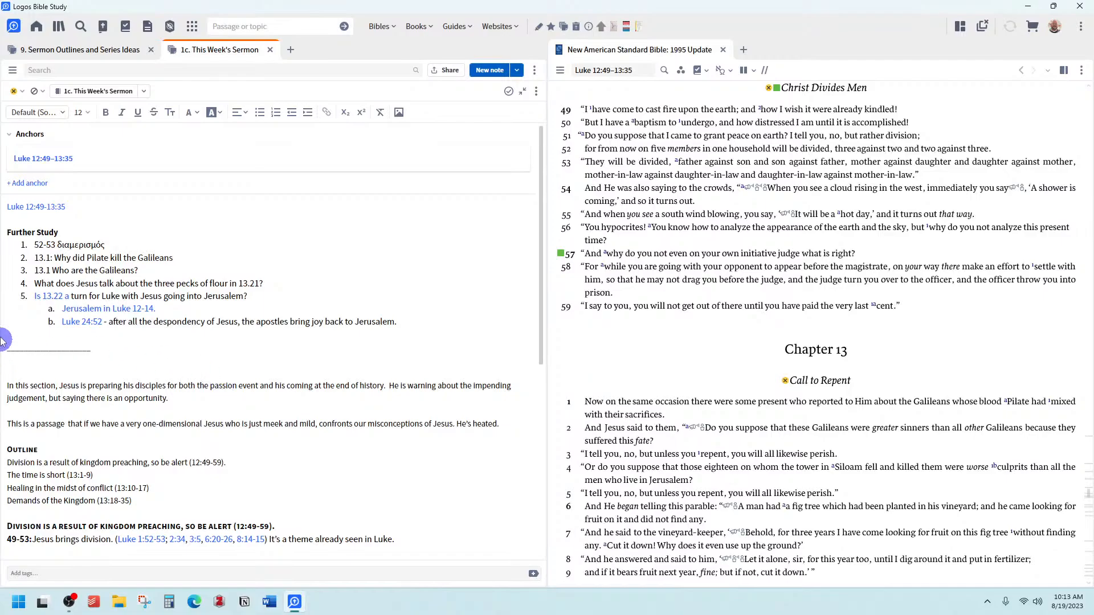
{"action": "mouse_move", "coordinate": [120, 158]}
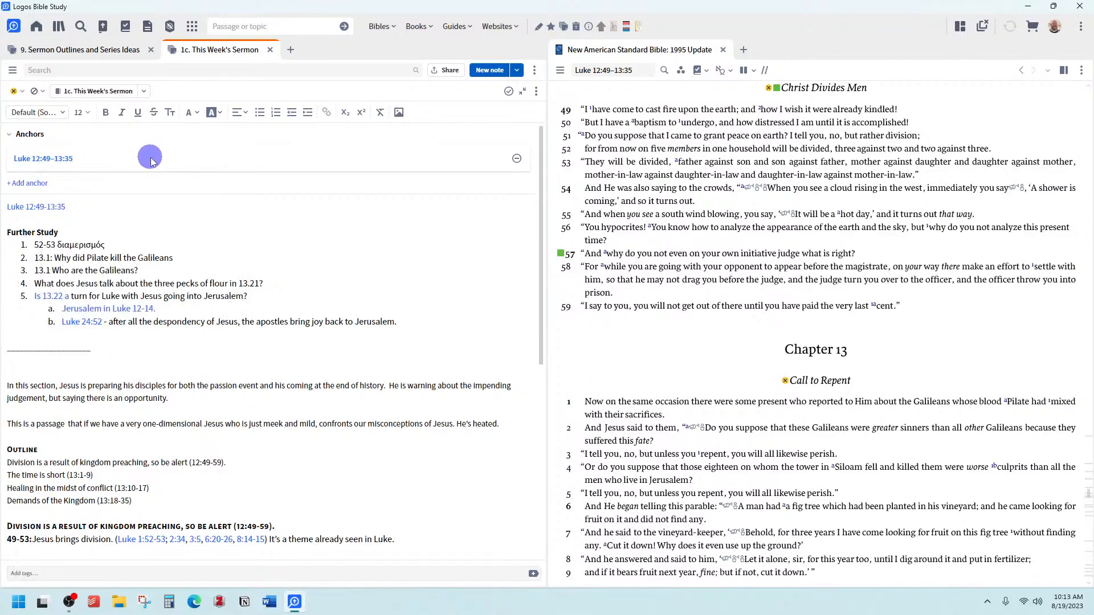
{"action": "mouse_move", "coordinate": [53, 163]}
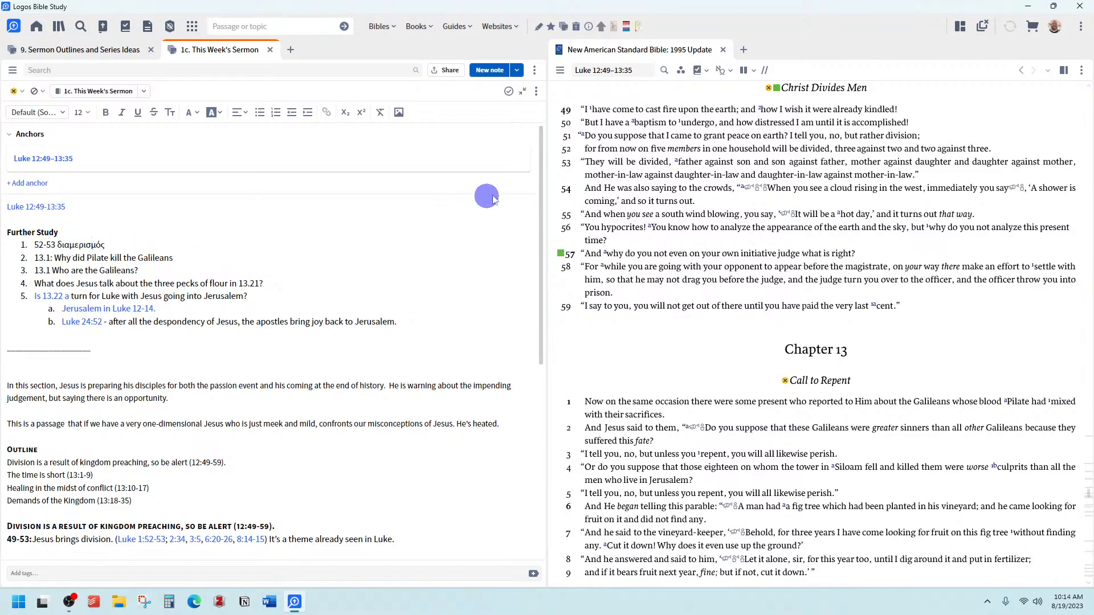
Step: Select the word "upon" in Luke 12:49 in the Bible text
{"action": "right_click", "coordinate": [814, 147]}
{"action": "left_click", "coordinate": [685, 118]}
{"action": "left_click", "coordinate": [686, 112]}
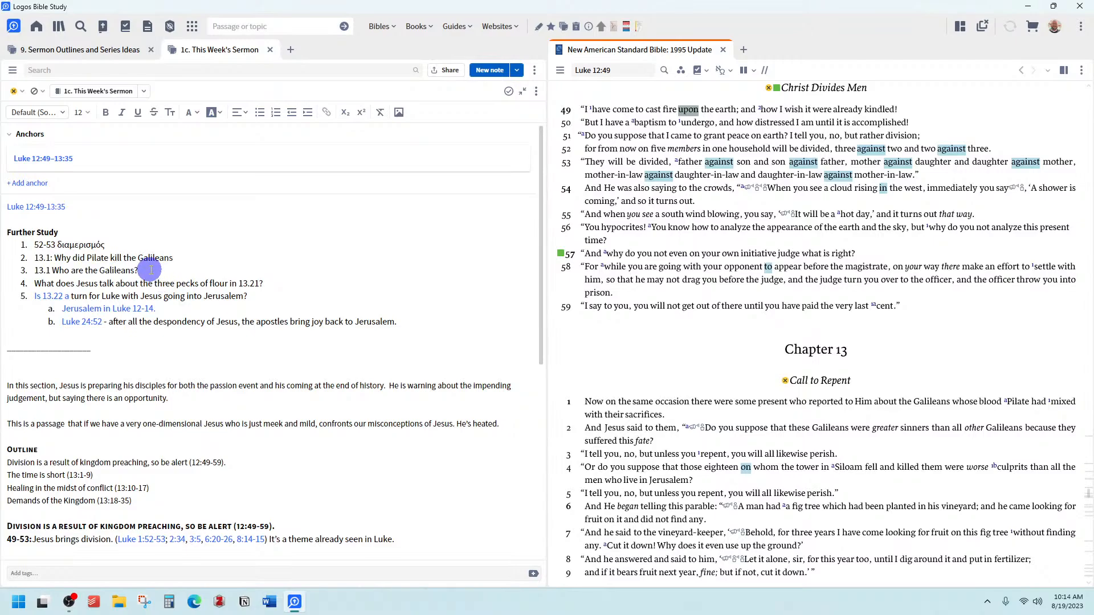
Step: Reword the fourth Further Study question to begin with "Why does Jesus talk about the three pecks of flour"
{"action": "scroll", "coordinate": [603, 419], "scroll_direction": "down", "scroll_amount": 2}
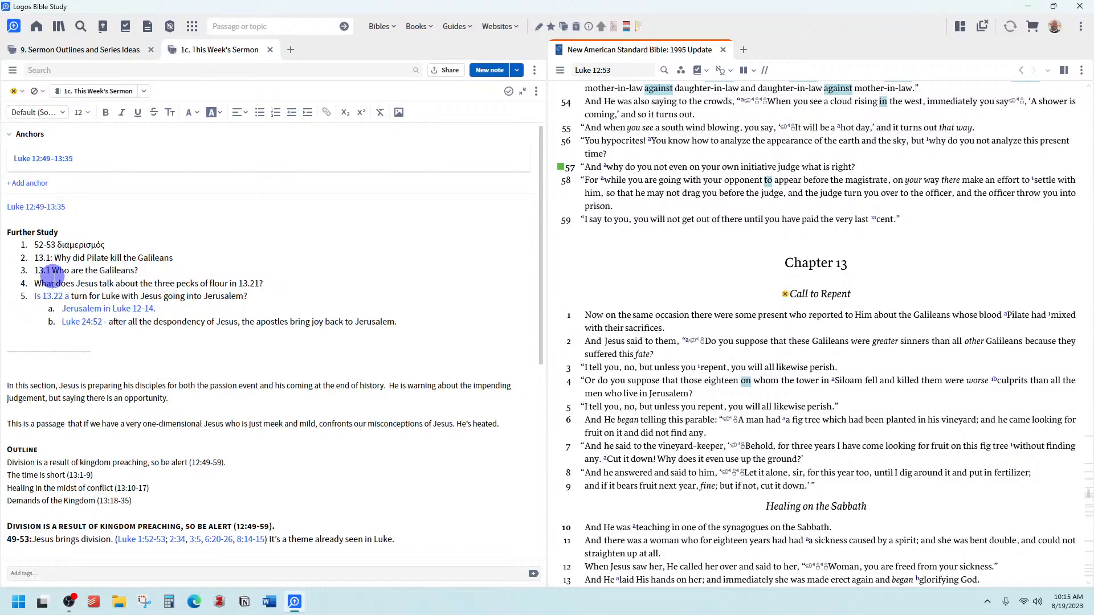
{"action": "left_click_drag", "start_coordinate": [54, 279], "coordinate": [49, 279]}
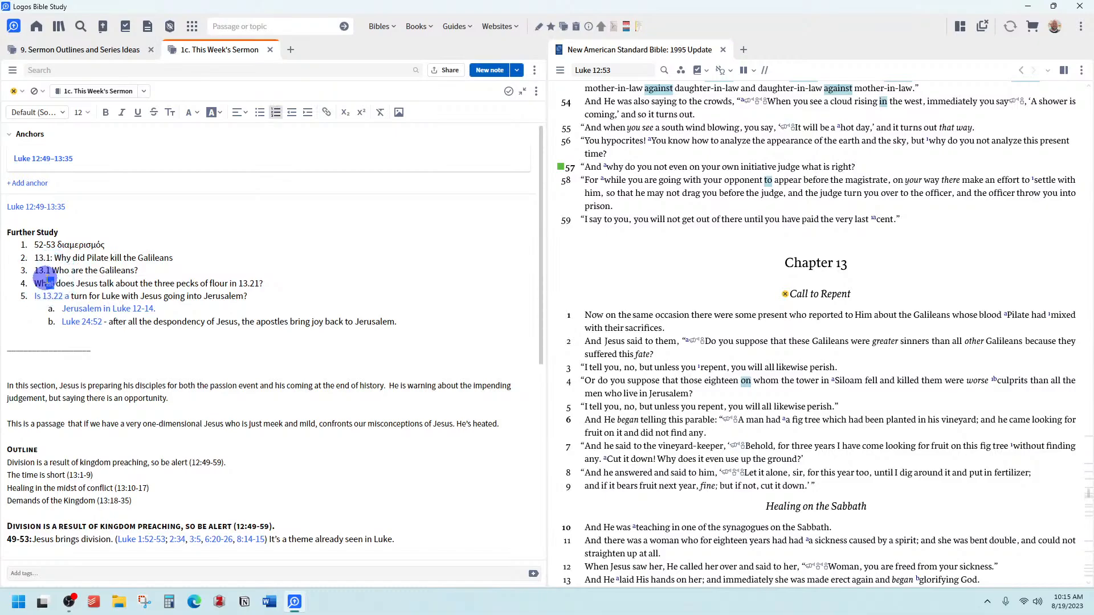
{"action": "type", "text": "y"}
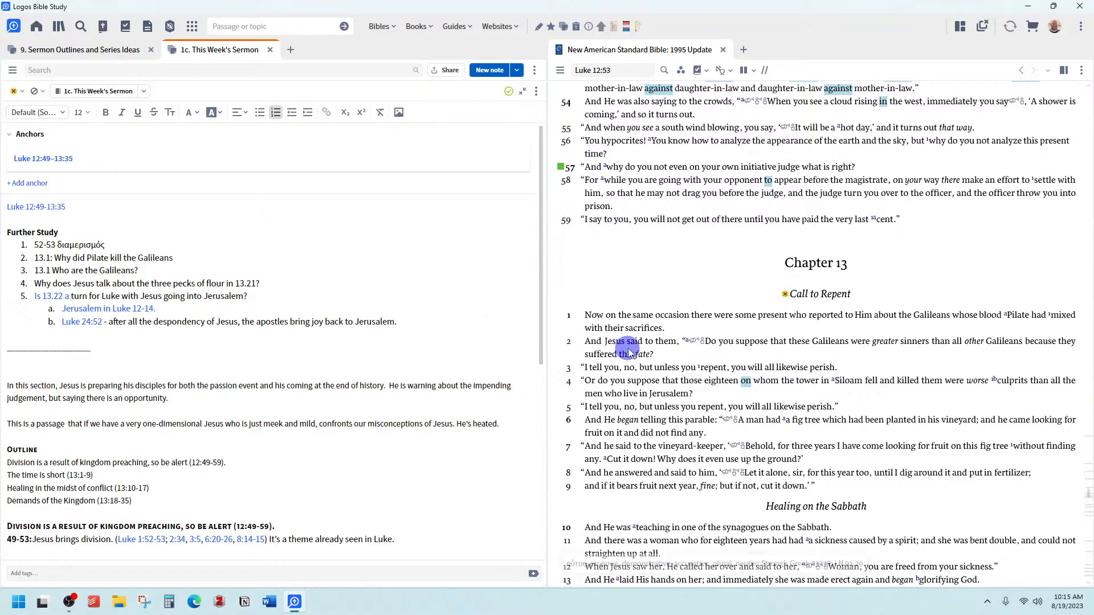
Step: Look through Luke 13 in the Bible text, from the healing on the Sabbath to the leaven parable and the teaching in the villages
{"action": "scroll", "coordinate": [655, 472], "scroll_direction": "down", "scroll_amount": 5}
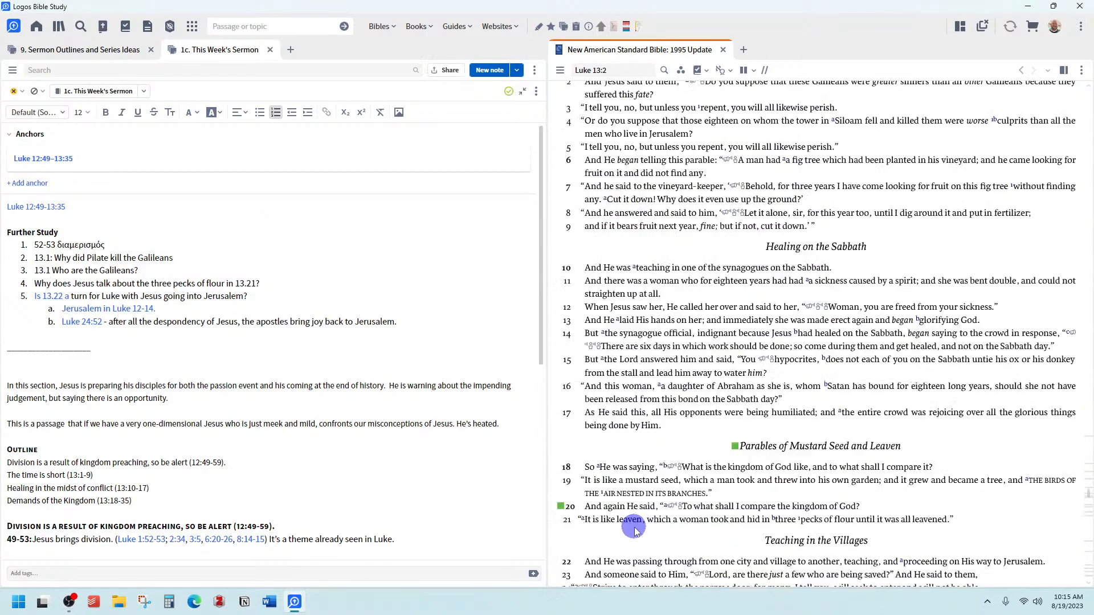
{"action": "scroll", "coordinate": [633, 528], "scroll_direction": "down", "scroll_amount": 1}
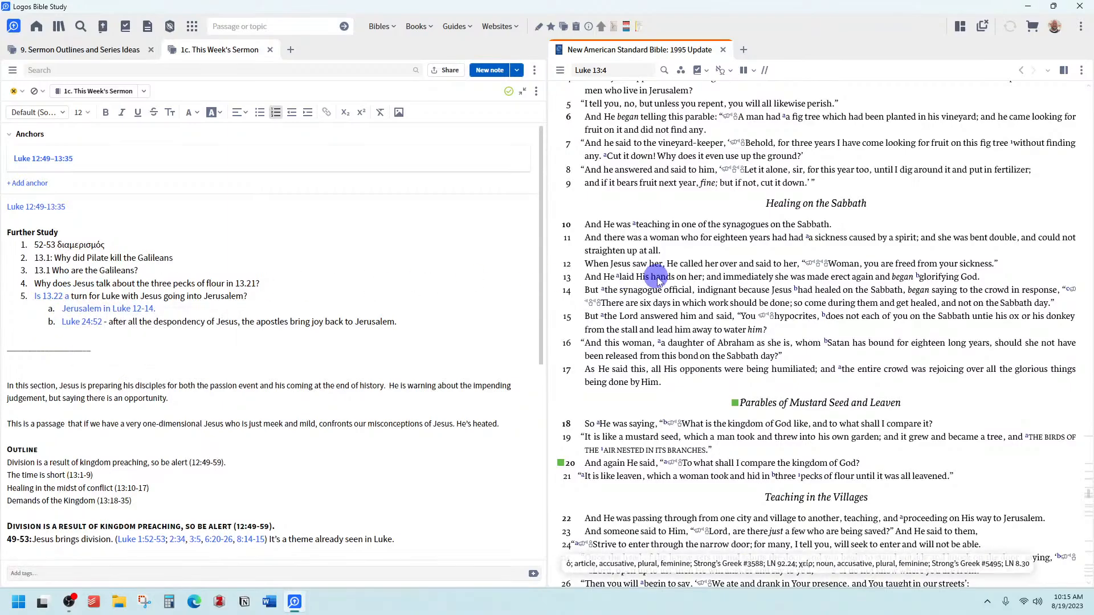
{"action": "scroll", "coordinate": [638, 396], "scroll_direction": "down", "scroll_amount": 1}
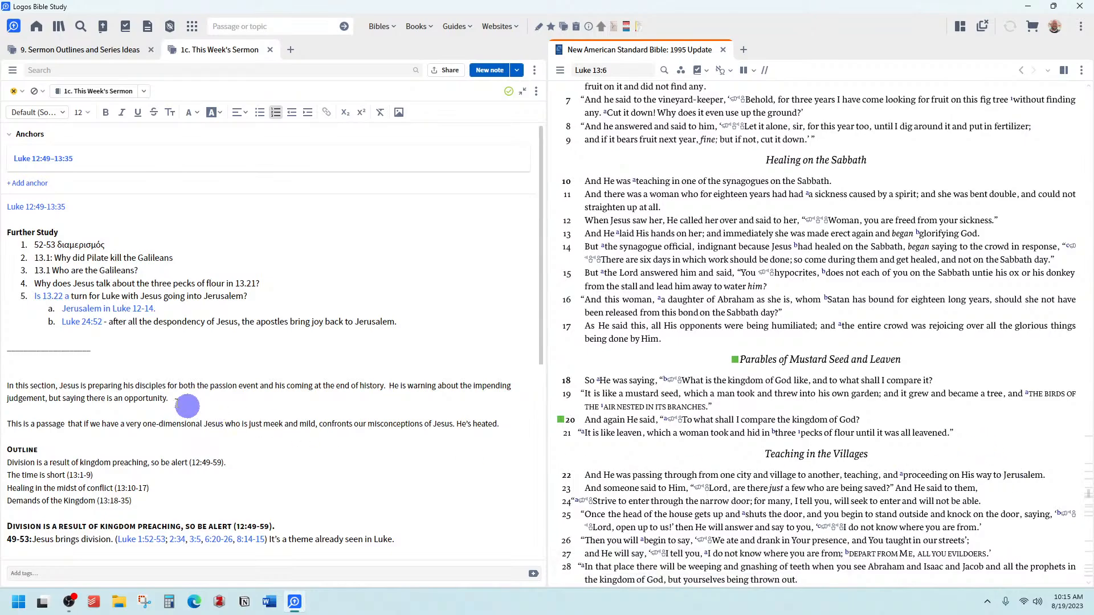
Step: Follow the note's Luke 12-14 passage link and its Jerusalem search link, and clear the query of the opened search
{"action": "left_click", "coordinate": [124, 313]}
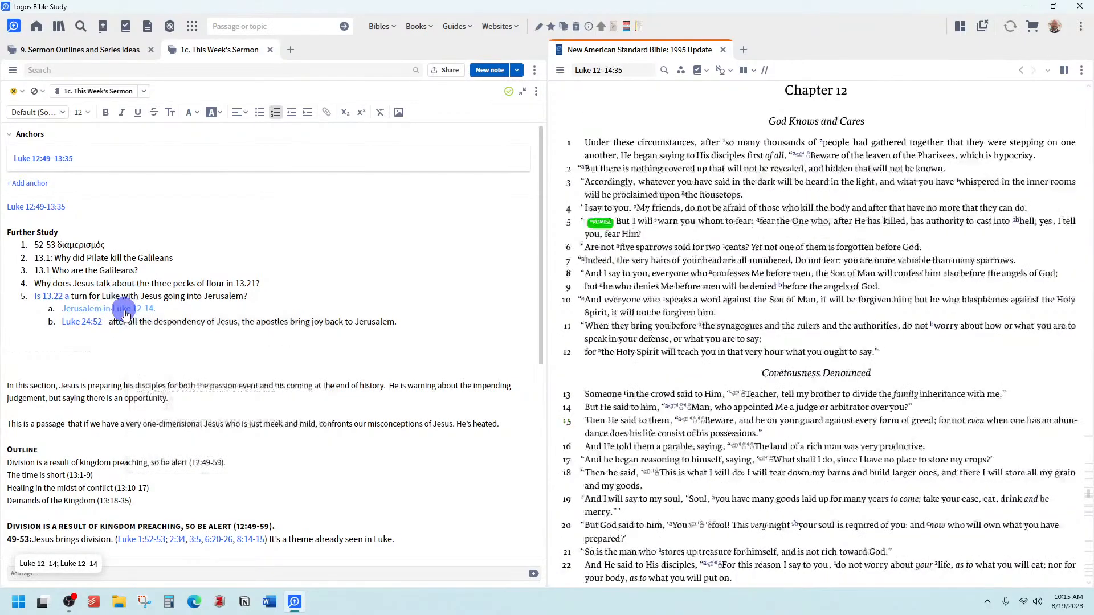
{"action": "left_click", "coordinate": [71, 314]}
{"action": "left_click", "coordinate": [607, 113]}
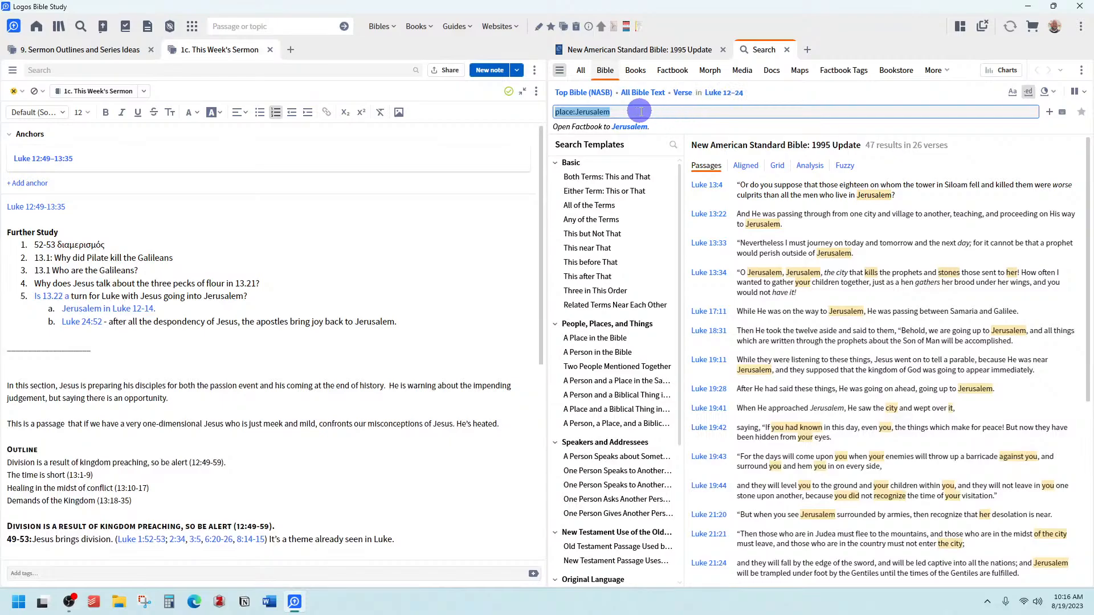
{"action": "key", "text": "BackSpace"}
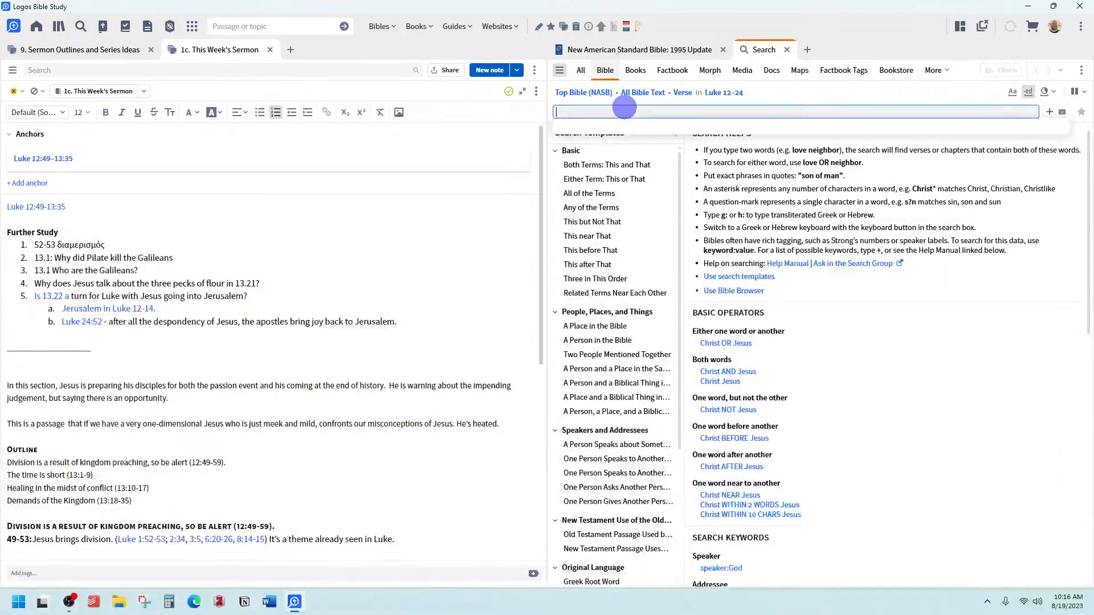
Step: Run the saved place:Jerusalem search from the note's Jerusalem link again and read through its Luke 12–24 results
{"action": "left_click", "coordinate": [79, 308]}
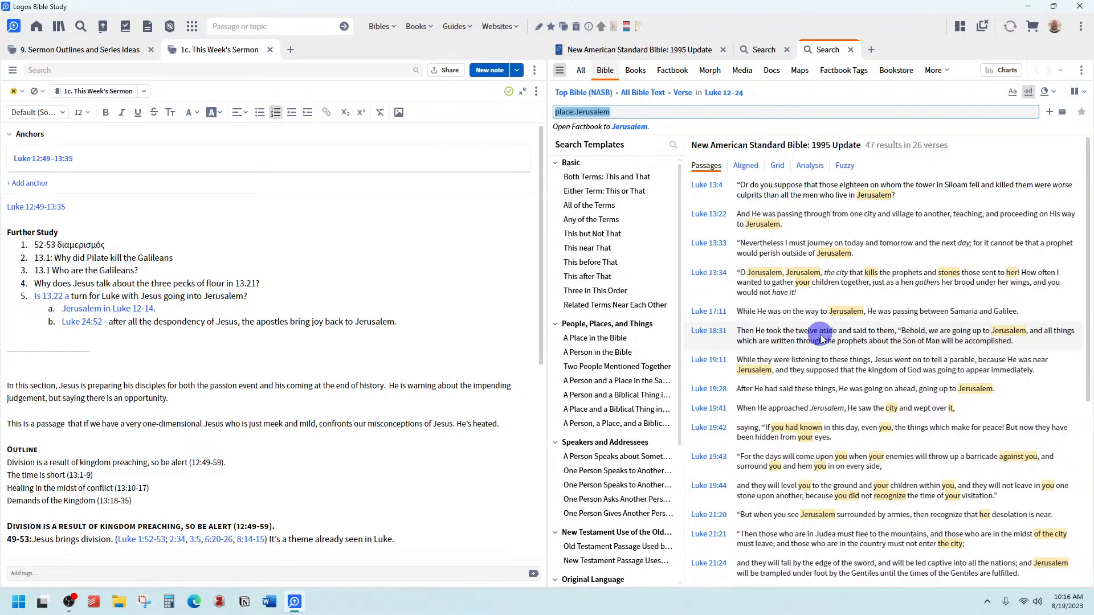
{"action": "scroll", "coordinate": [820, 336], "scroll_direction": "down", "scroll_amount": 3}
{"action": "scroll", "coordinate": [817, 322], "scroll_direction": "up", "scroll_amount": 3}
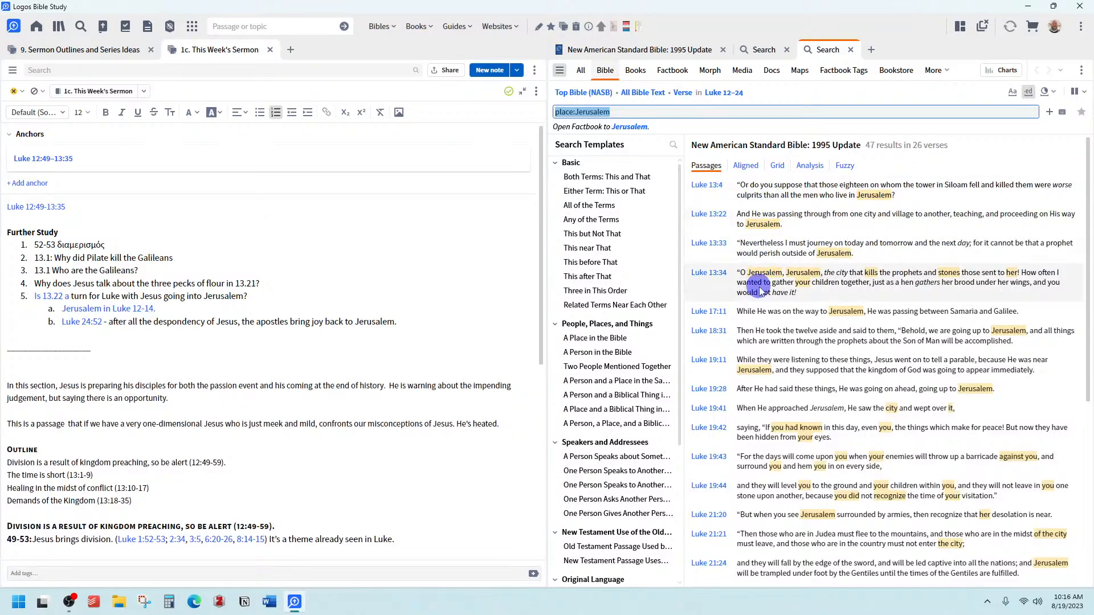
{"action": "scroll", "coordinate": [760, 287], "scroll_direction": "down", "scroll_amount": 3}
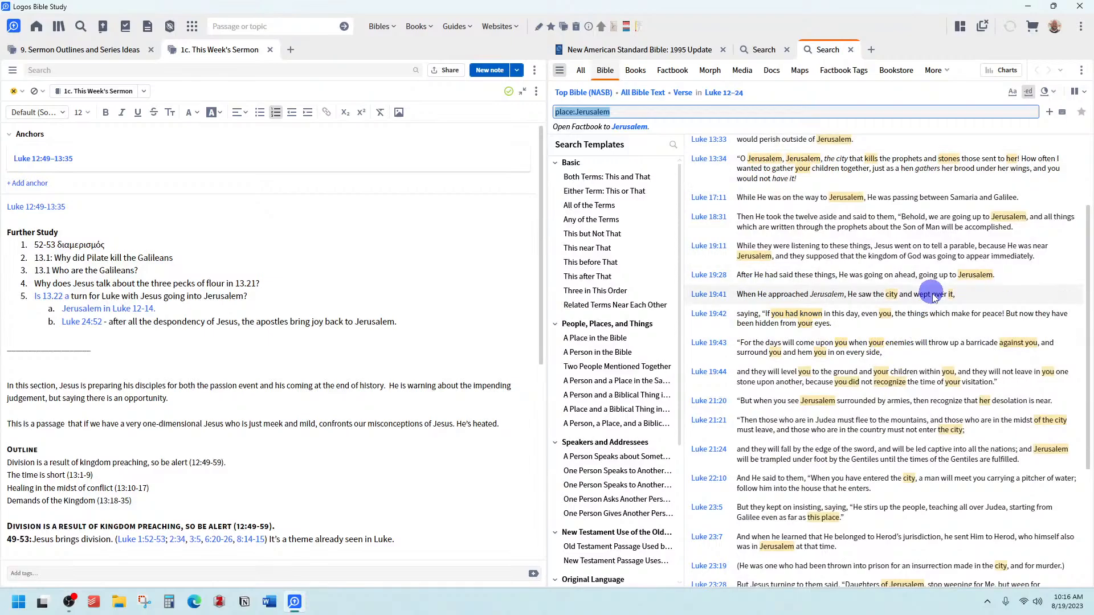
{"action": "scroll", "coordinate": [906, 323], "scroll_direction": "down", "scroll_amount": 5}
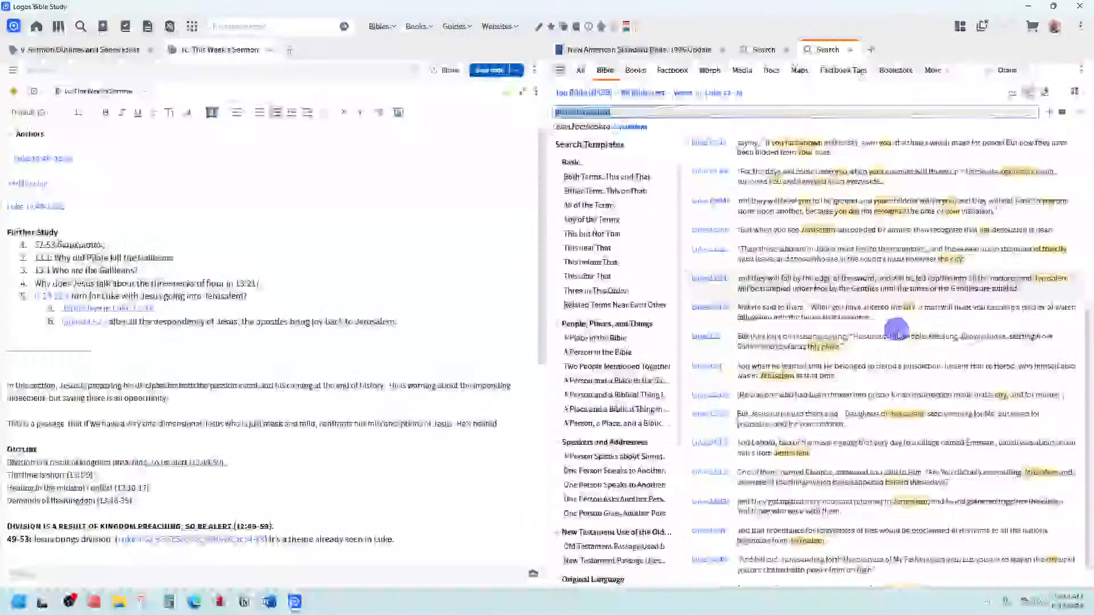
{"action": "scroll", "coordinate": [885, 393], "scroll_direction": "down", "scroll_amount": 1}
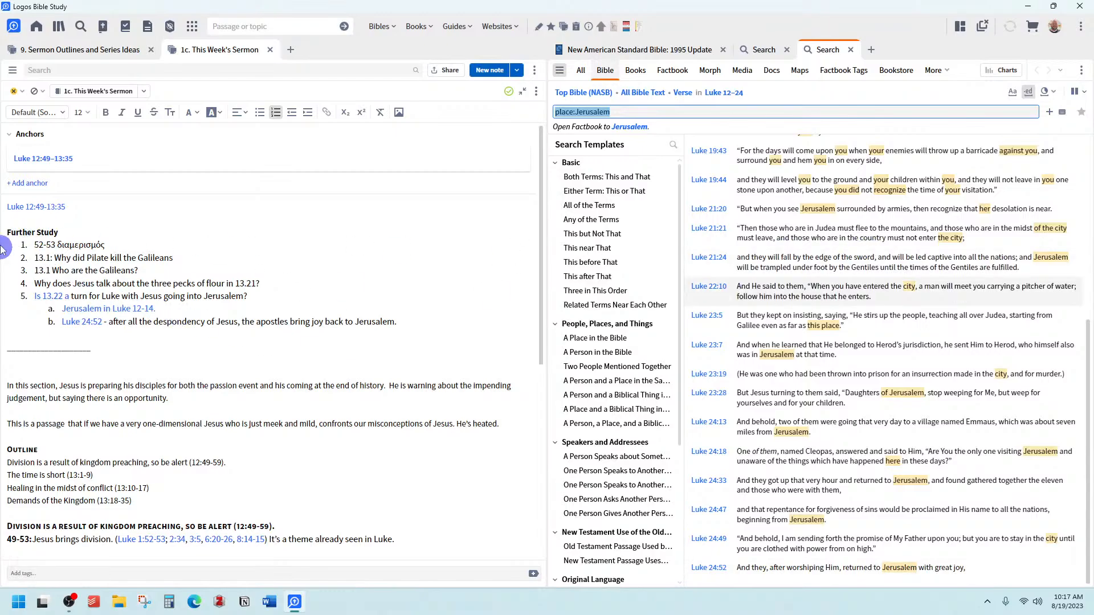
Step: Return to the New American Standard Bible text and examine the note's Outline, selecting its first point about division (12:49-59)
{"action": "left_click", "coordinate": [633, 49]}
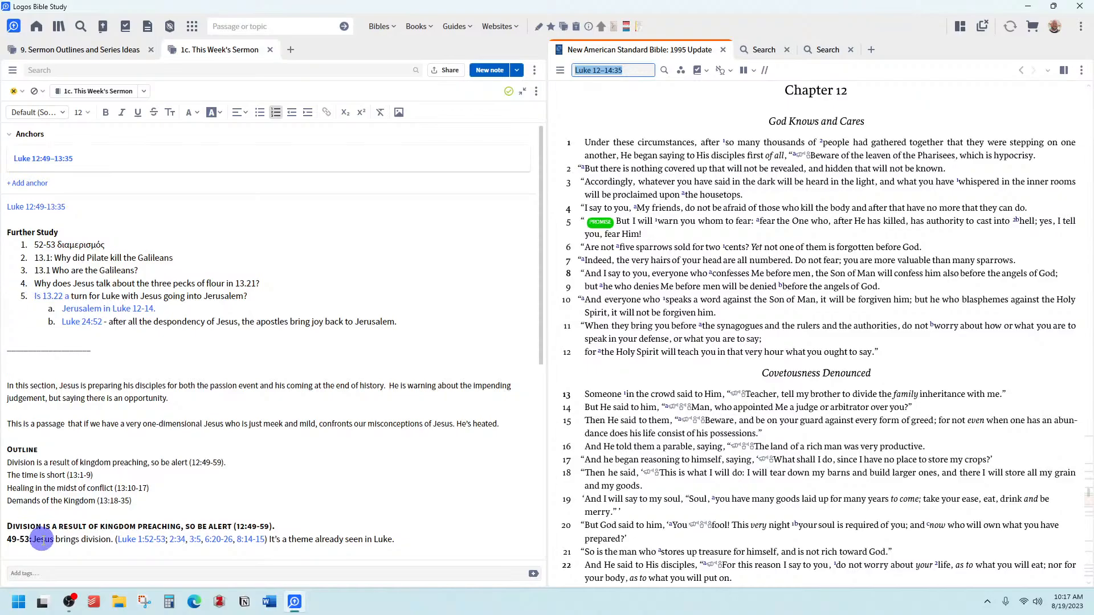
{"action": "left_click", "coordinate": [101, 419]}
{"action": "scroll", "coordinate": [101, 416], "scroll_direction": "down", "scroll_amount": 3}
{"action": "scroll", "coordinate": [102, 416], "scroll_direction": "down", "scroll_amount": 4}
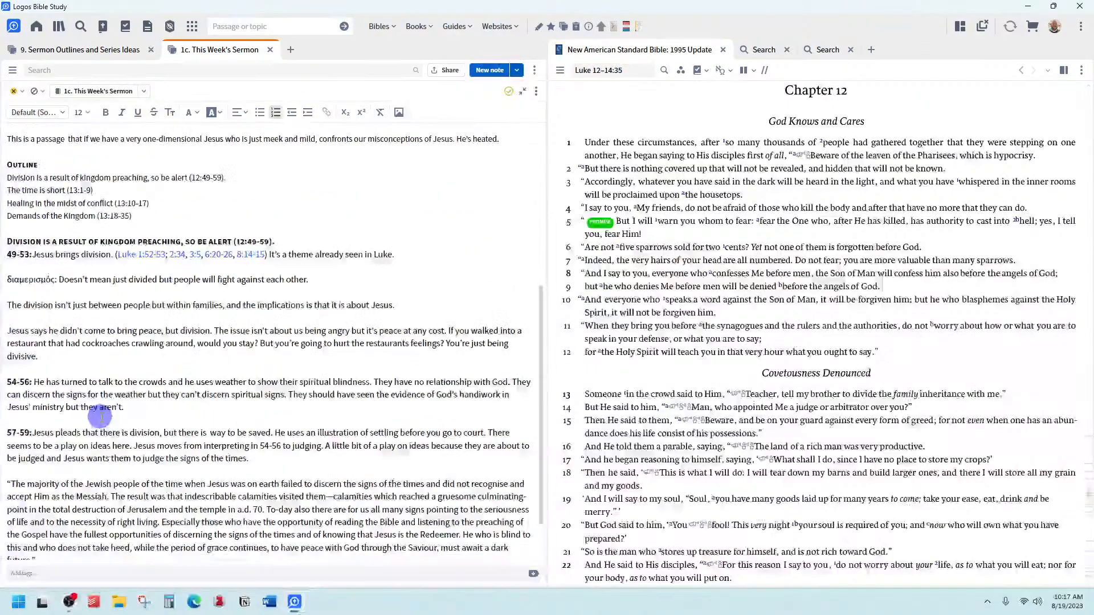
{"action": "scroll", "coordinate": [100, 414], "scroll_direction": "up", "scroll_amount": 6}
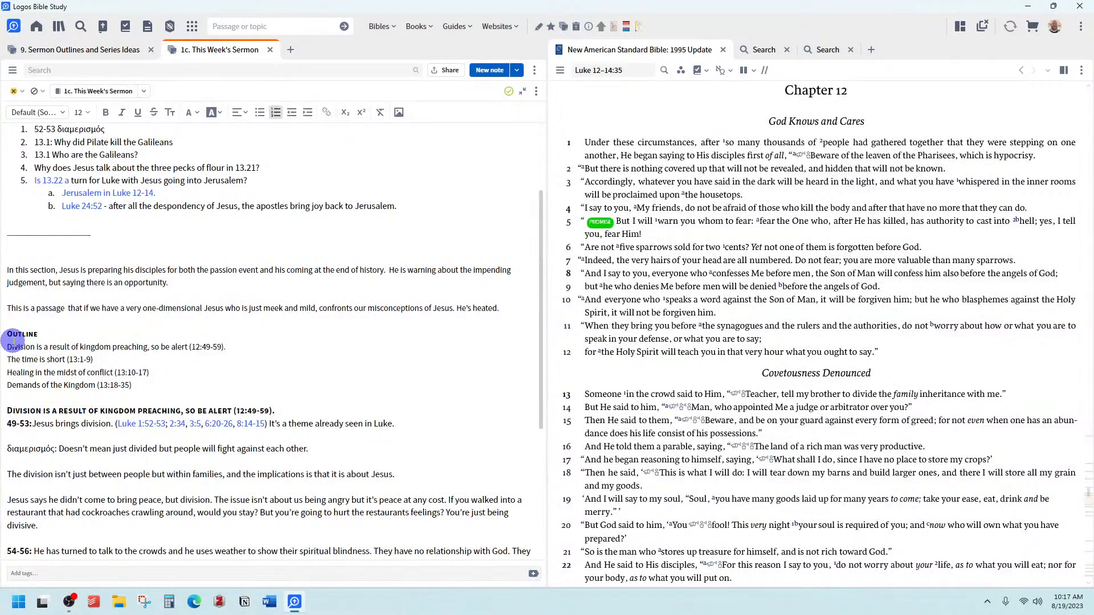
{"action": "left_click_drag", "start_coordinate": [8, 347], "coordinate": [230, 347]}
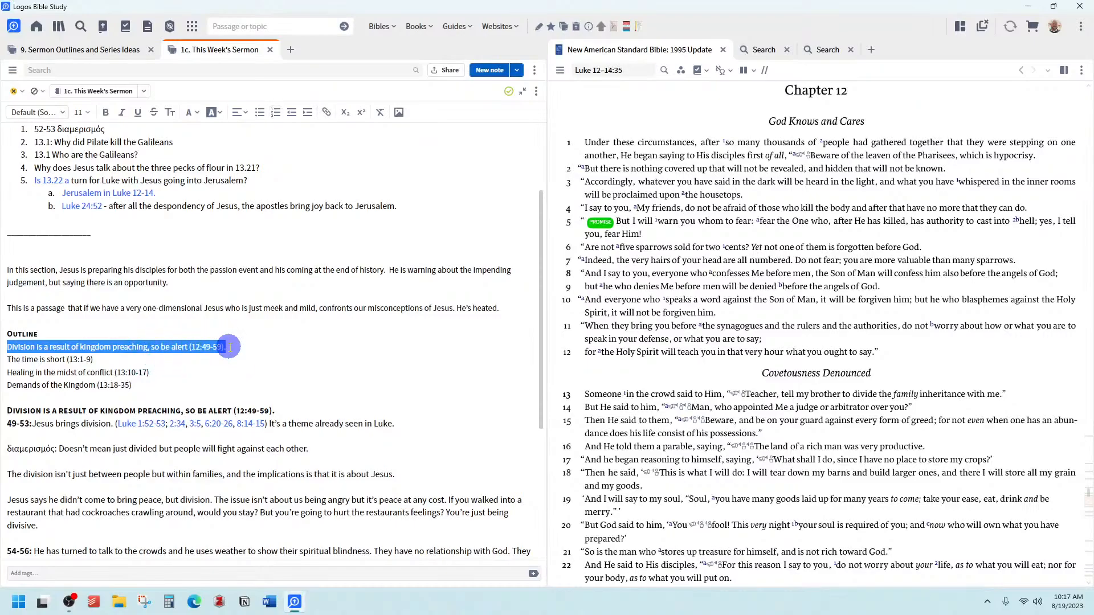
{"action": "left_click", "coordinate": [254, 368]}
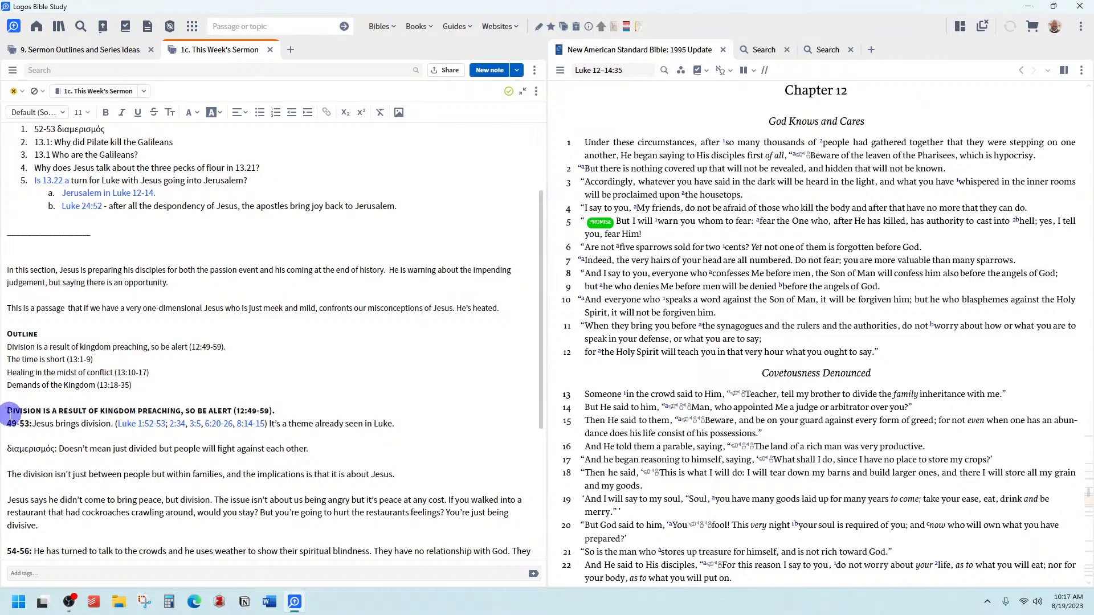
Step: Read the note's verse-by-verse comments on 12:49-59 and the closing quotation, comparing them with the Outline and Further Study sections
{"action": "scroll", "coordinate": [10, 415], "scroll_direction": "down", "scroll_amount": 3}
{"action": "scroll", "coordinate": [11, 416], "scroll_direction": "down", "scroll_amount": 3}
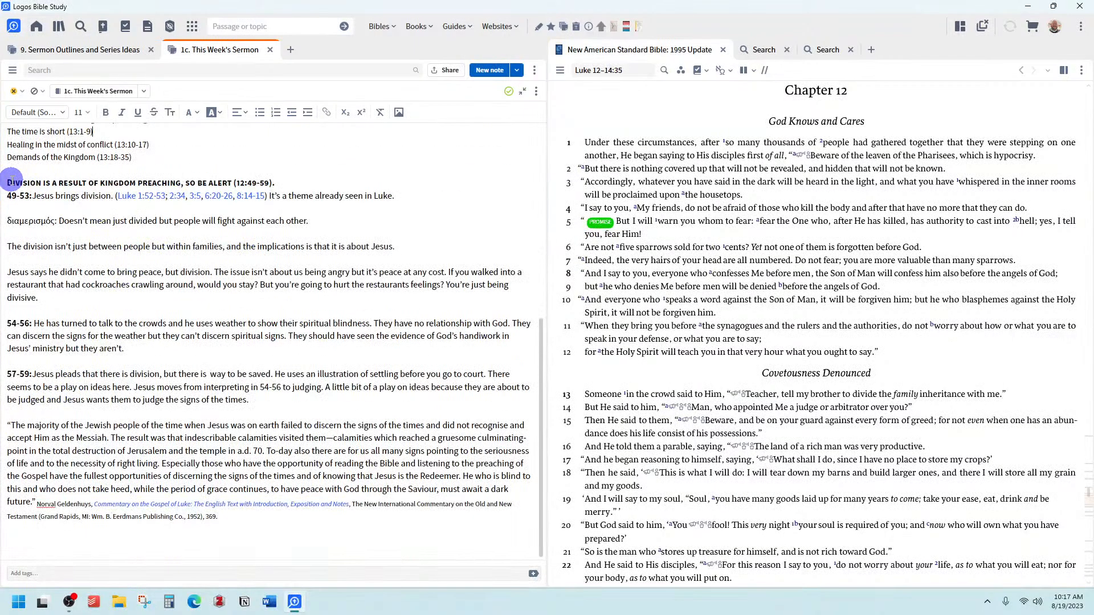
{"action": "scroll", "coordinate": [11, 183], "scroll_direction": "up", "scroll_amount": 3}
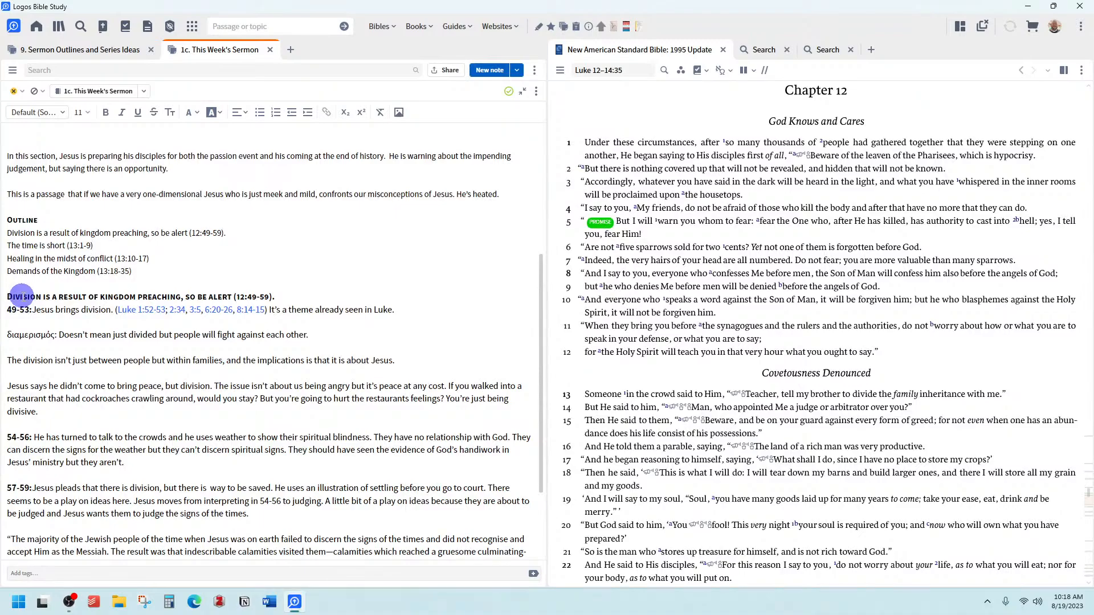
{"action": "scroll", "coordinate": [46, 339], "scroll_direction": "down", "scroll_amount": 1}
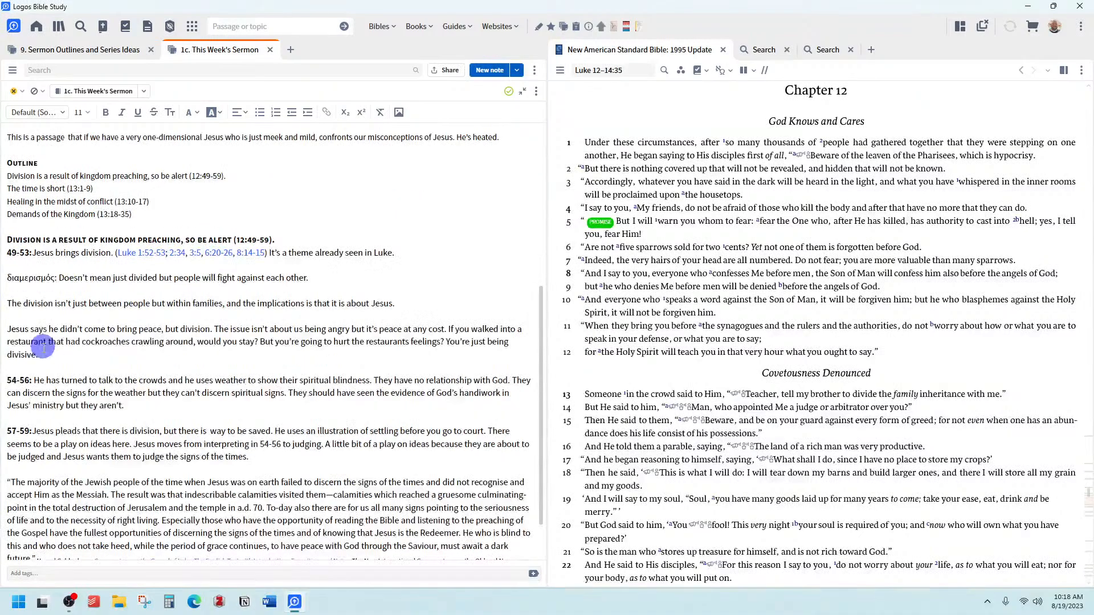
{"action": "scroll", "coordinate": [51, 405], "scroll_direction": "down", "scroll_amount": 1}
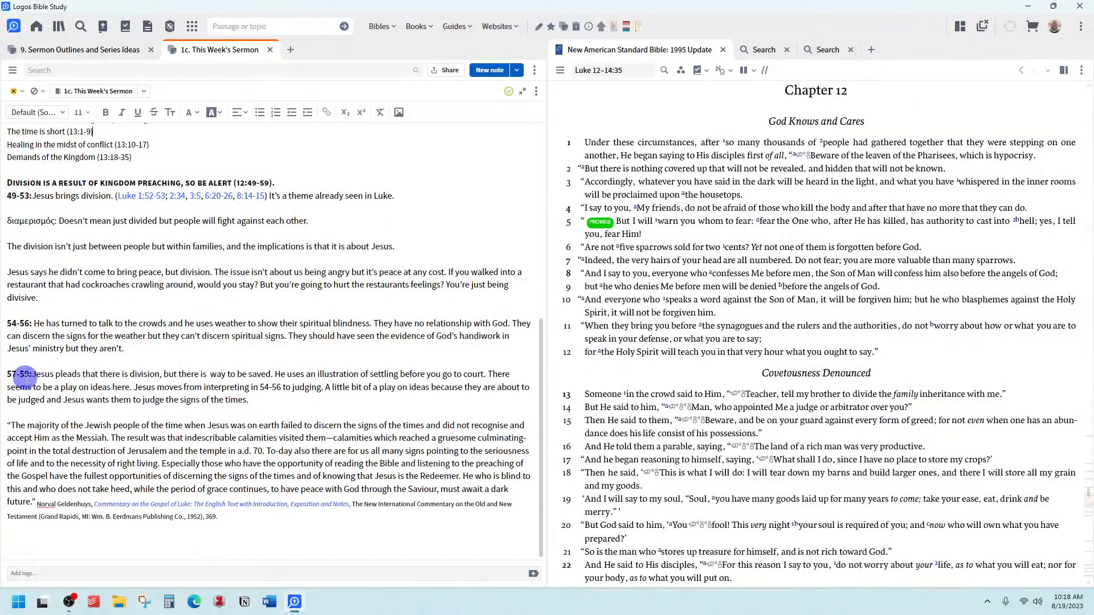
{"action": "scroll", "coordinate": [161, 405], "scroll_direction": "up", "scroll_amount": 1}
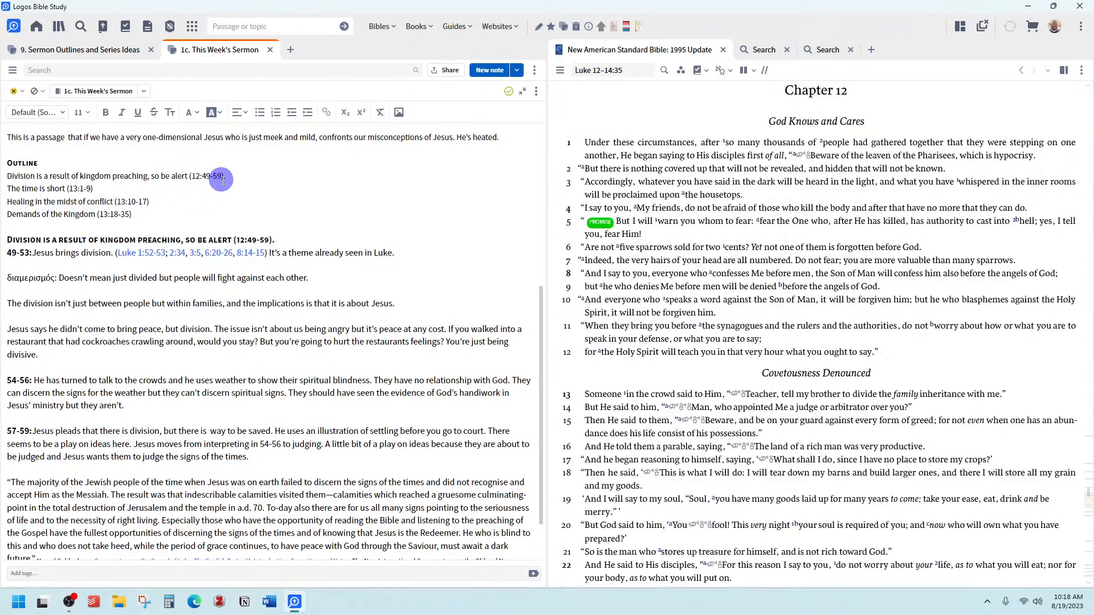
{"action": "scroll", "coordinate": [13, 254], "scroll_direction": "down", "scroll_amount": 1}
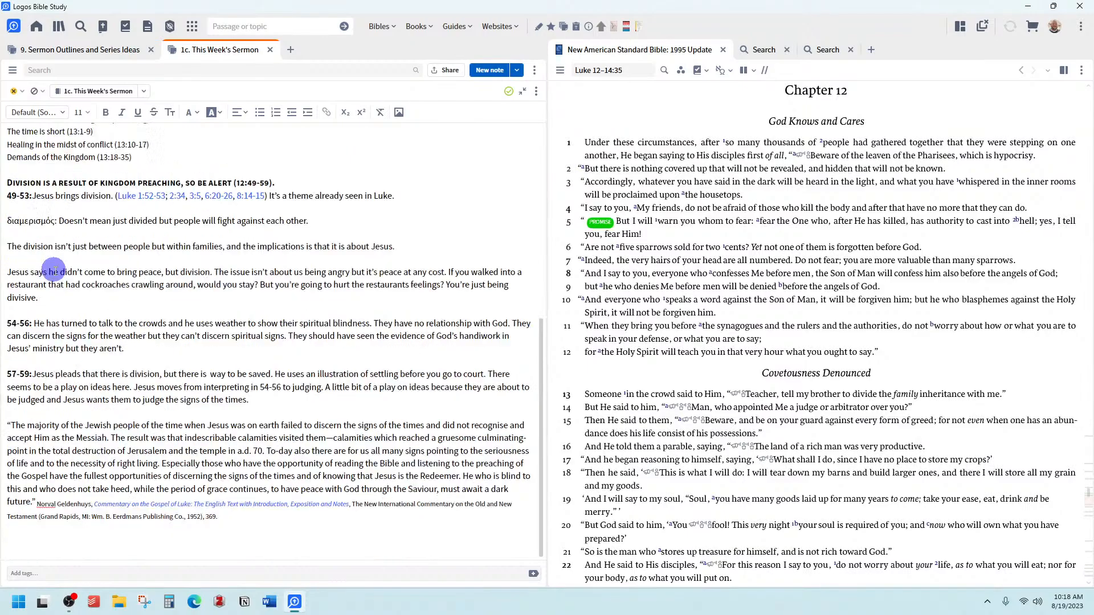
{"action": "scroll", "coordinate": [53, 276], "scroll_direction": "up", "scroll_amount": 3}
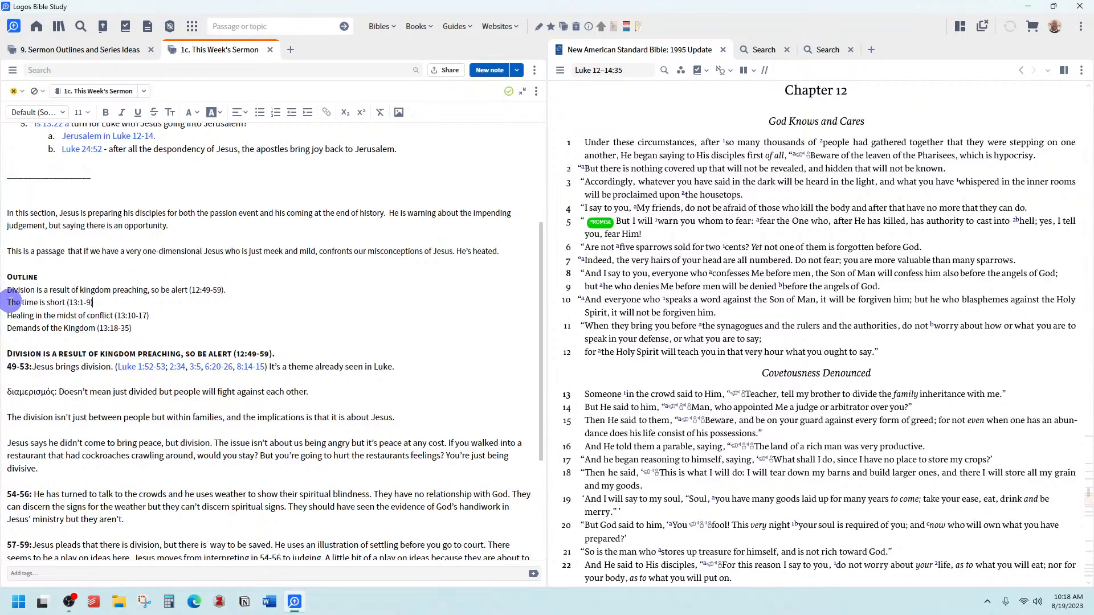
{"action": "scroll", "coordinate": [102, 431], "scroll_direction": "down", "scroll_amount": 3}
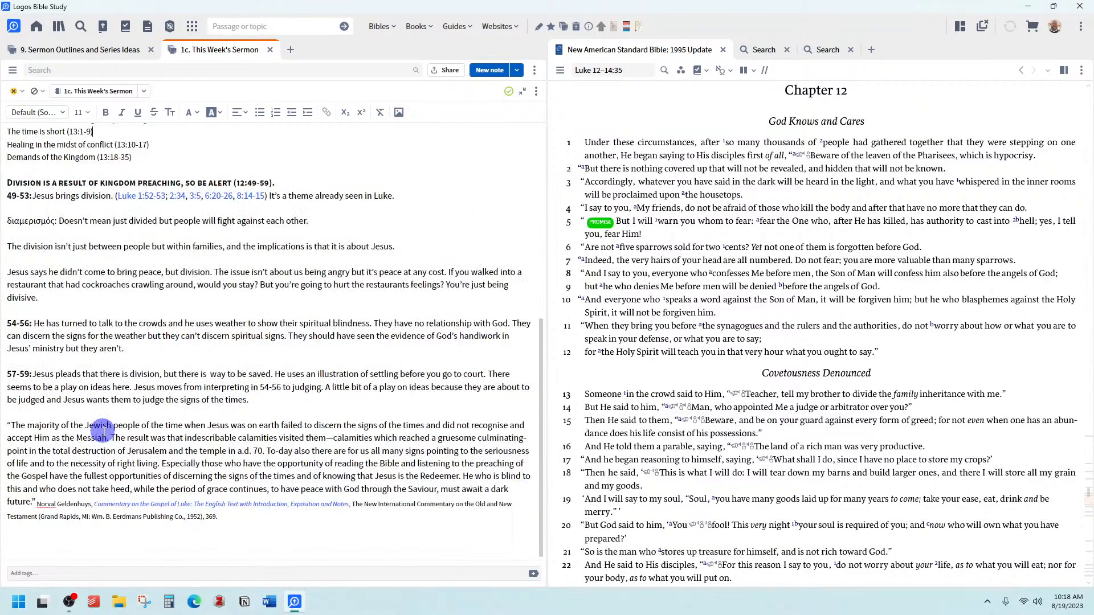
{"action": "scroll", "coordinate": [102, 431], "scroll_direction": "up", "scroll_amount": 6}
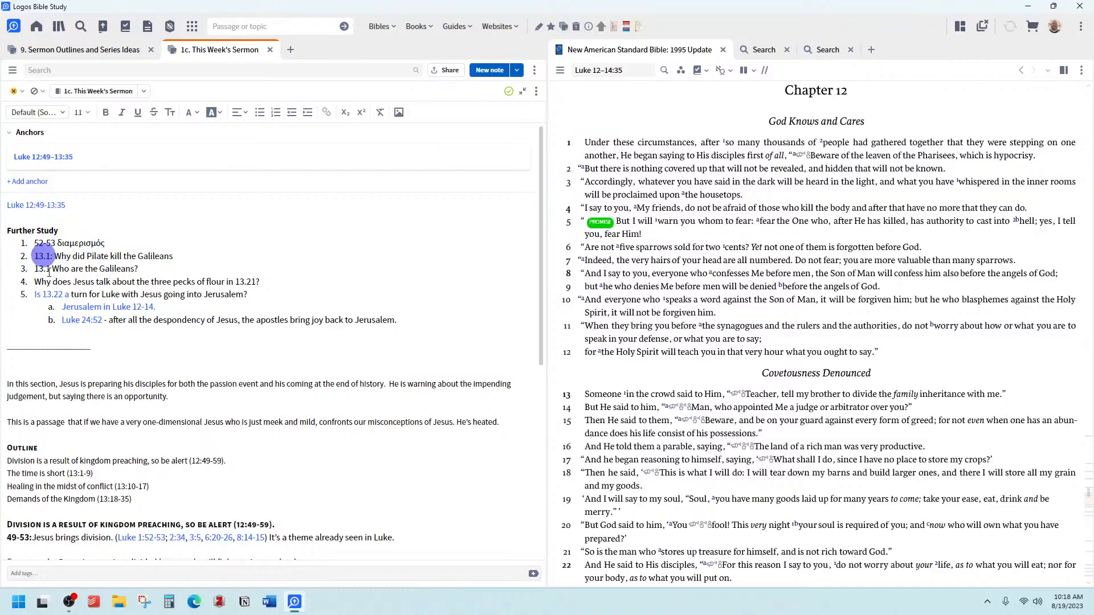
{"action": "scroll", "coordinate": [175, 487], "scroll_direction": "down", "scroll_amount": 6}
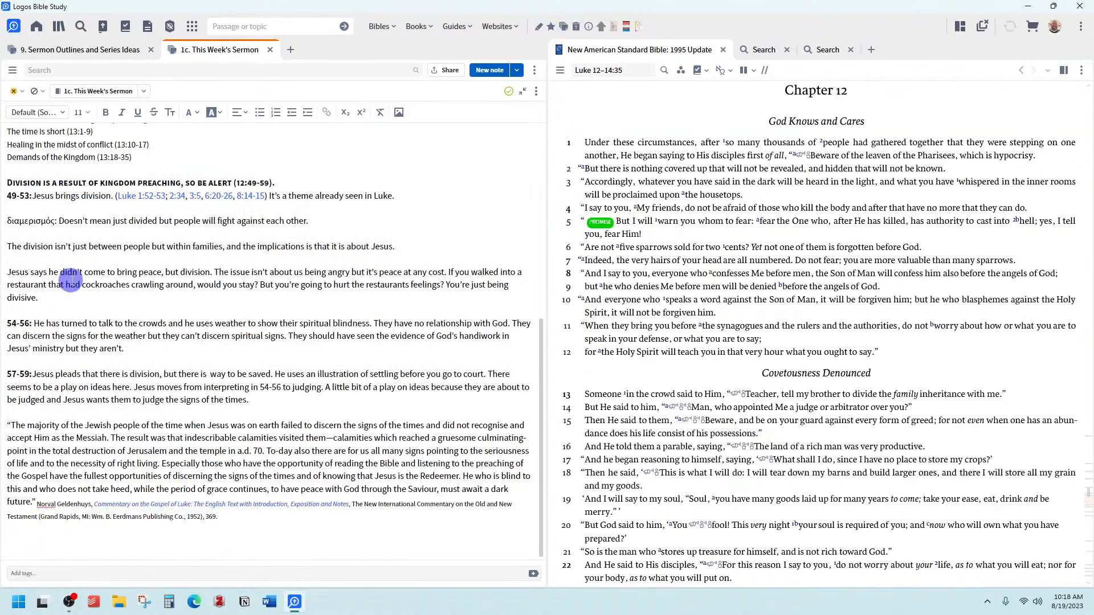
Step: Change the empty Luke 12–24 Bible search to a book search limited to the Luke Class collection
{"action": "scroll", "coordinate": [71, 281], "scroll_direction": "up", "scroll_amount": 2}
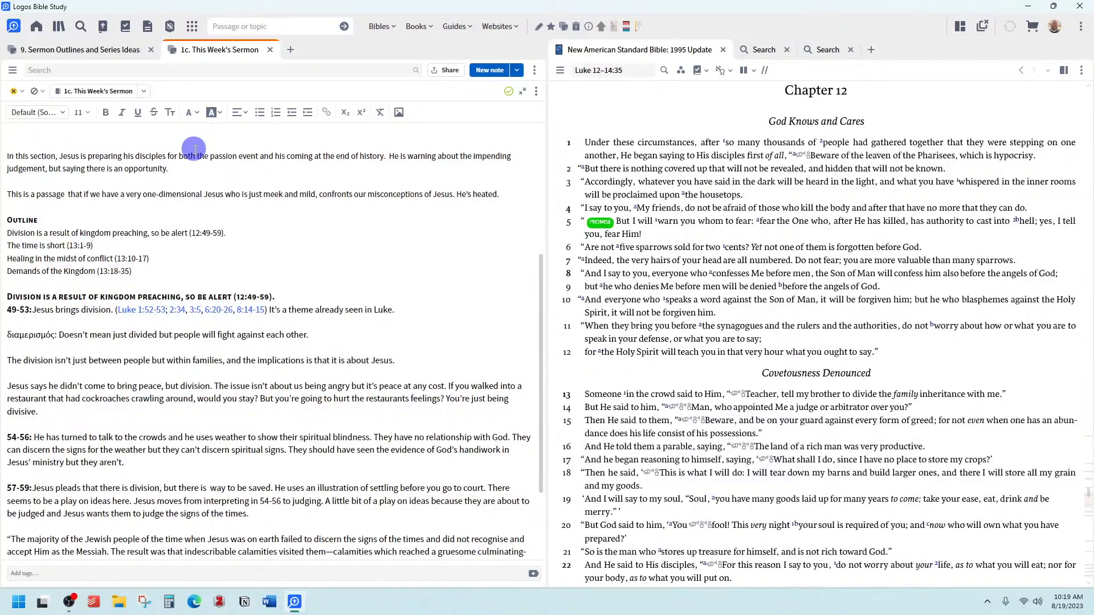
{"action": "left_click", "coordinate": [763, 49]}
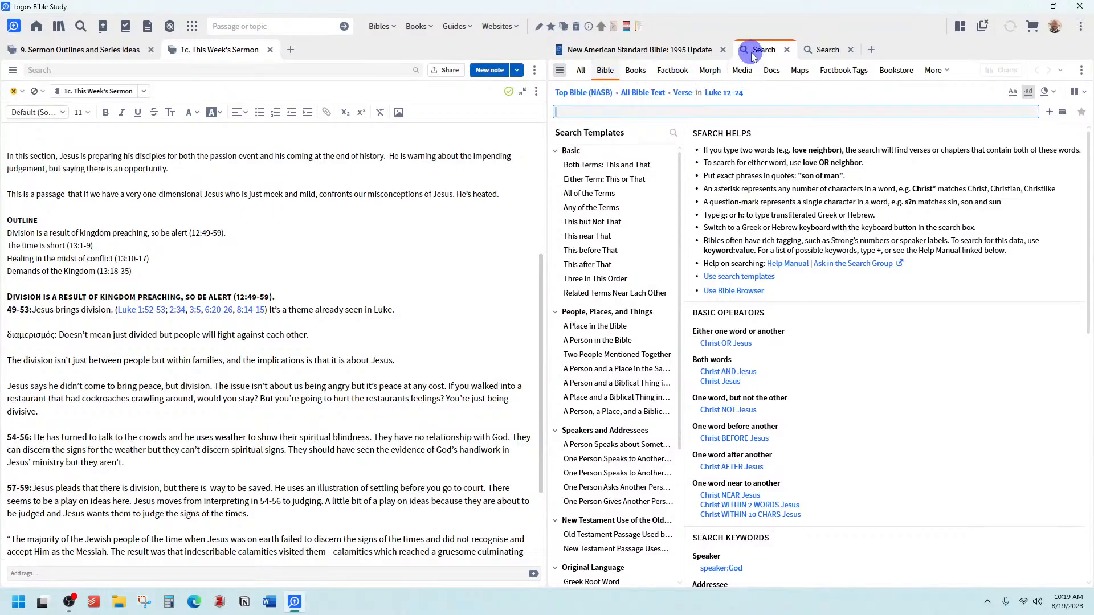
{"action": "left_click", "coordinate": [636, 70]}
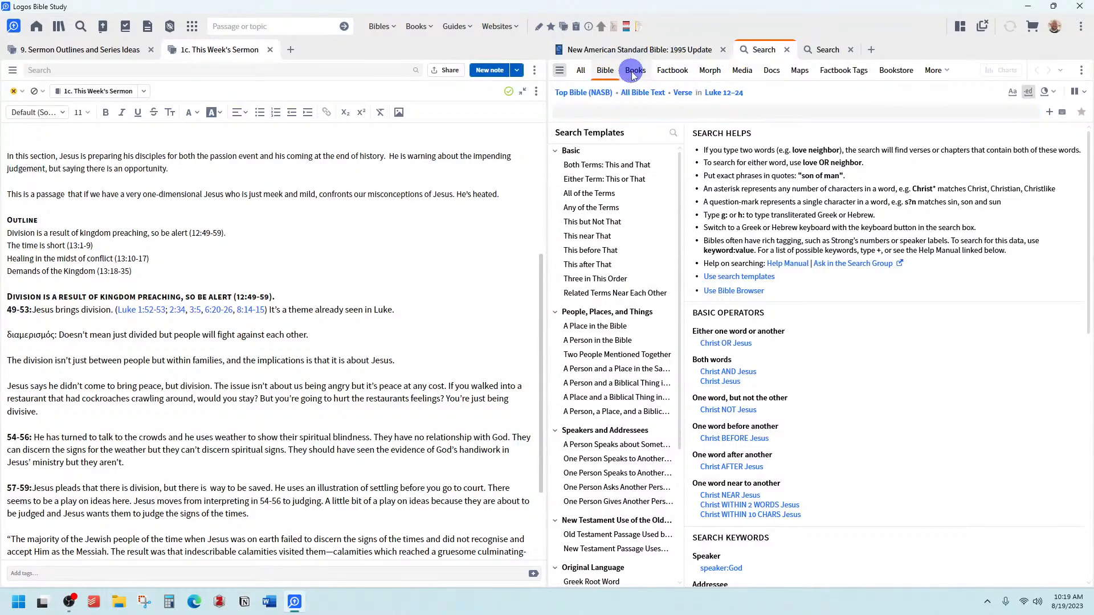
{"action": "left_click", "coordinate": [585, 94]}
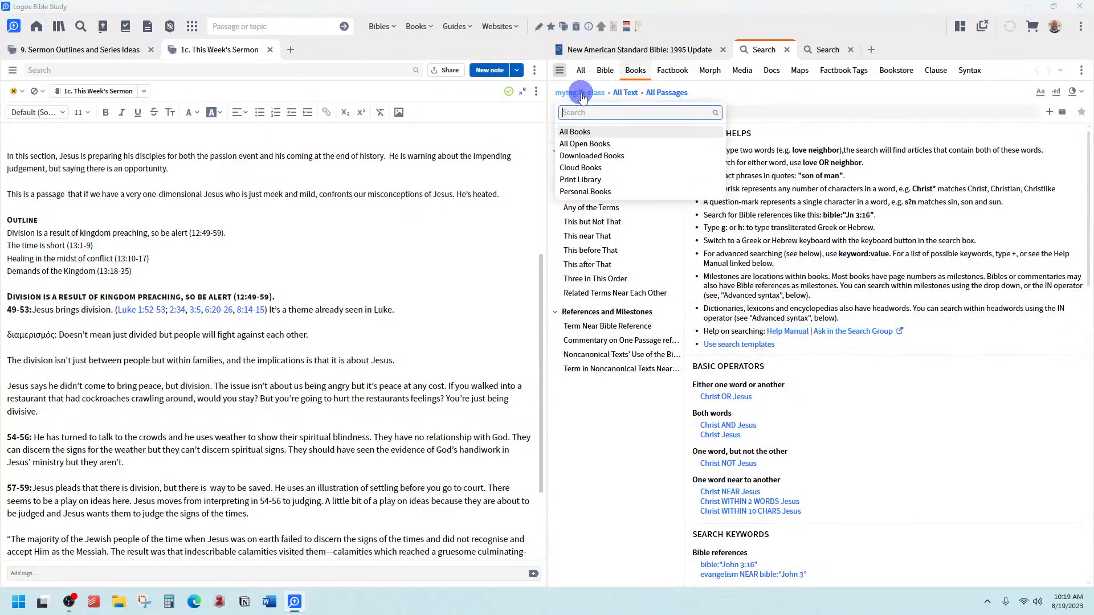
{"action": "scroll", "coordinate": [632, 222], "scroll_direction": "down", "scroll_amount": 6}
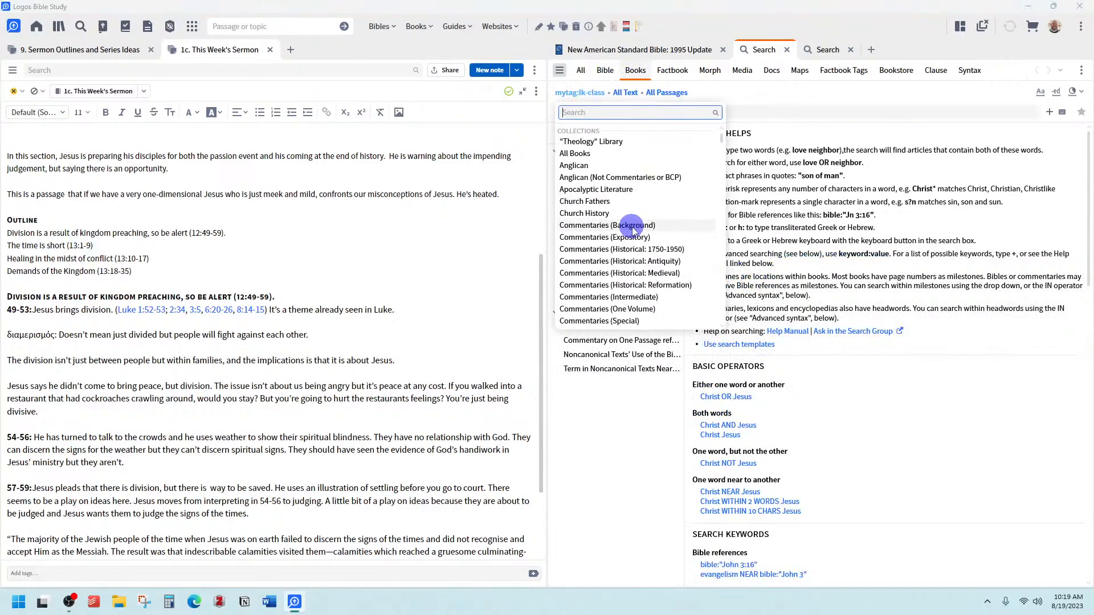
{"action": "scroll", "coordinate": [632, 228], "scroll_direction": "down", "scroll_amount": 8}
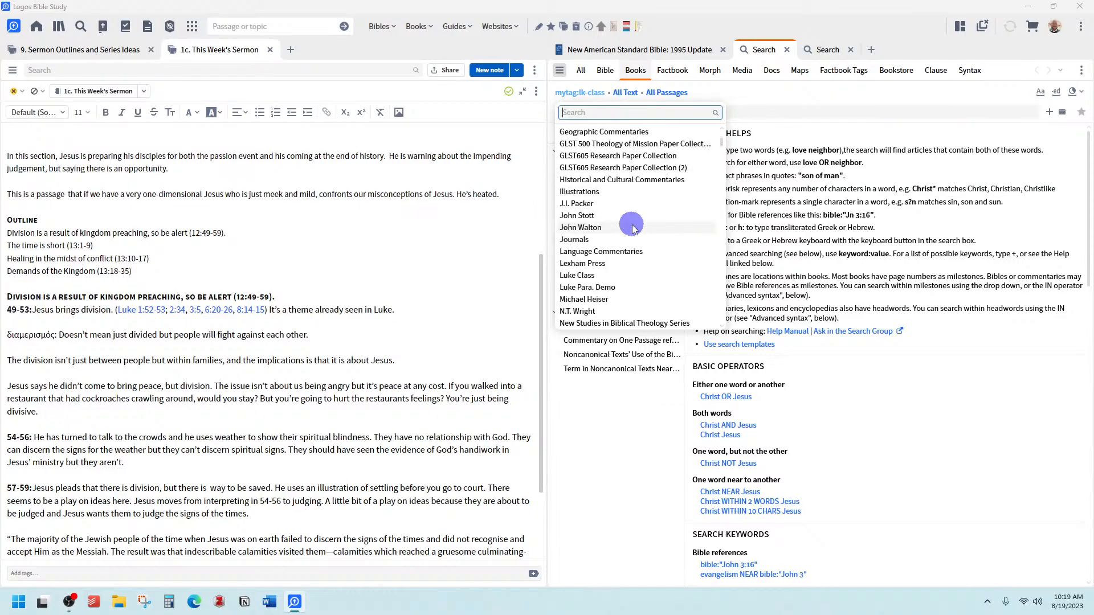
{"action": "scroll", "coordinate": [624, 249], "scroll_direction": "down", "scroll_amount": 2}
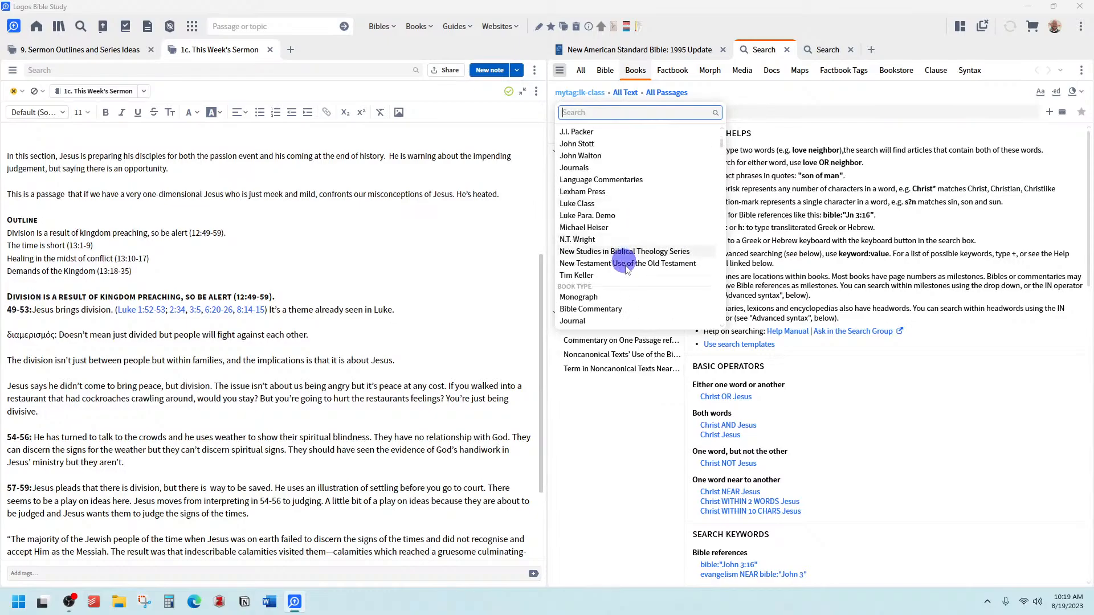
{"action": "left_click", "coordinate": [629, 208]}
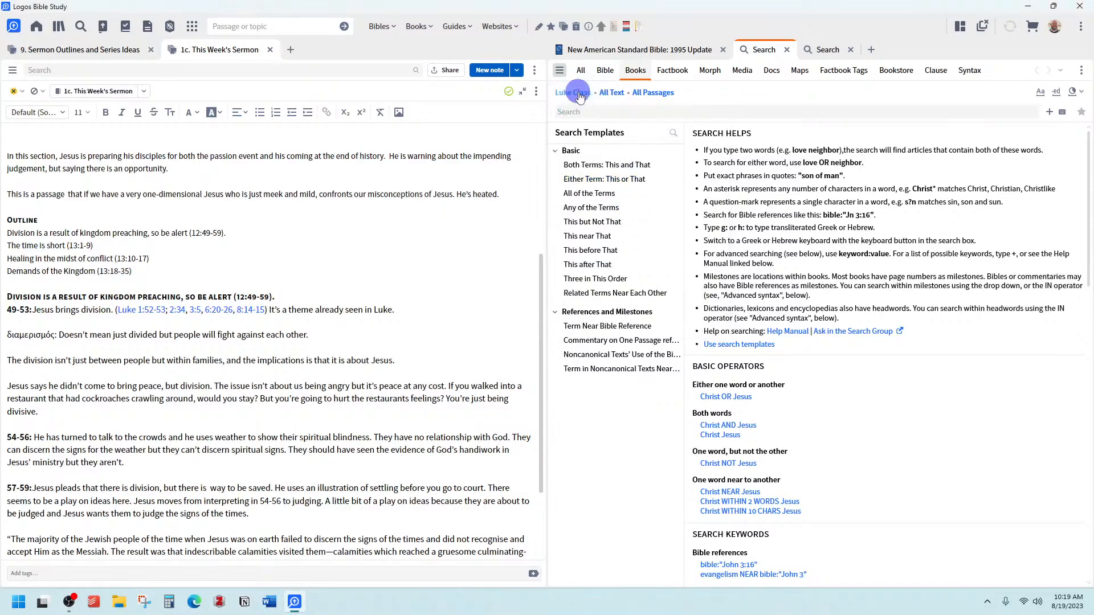
Step: Find the lk-class tag among the resource choices and limit the book search to mytag:lk-class
{"action": "left_click", "coordinate": [579, 94]}
{"action": "type", "text": "lk-"}
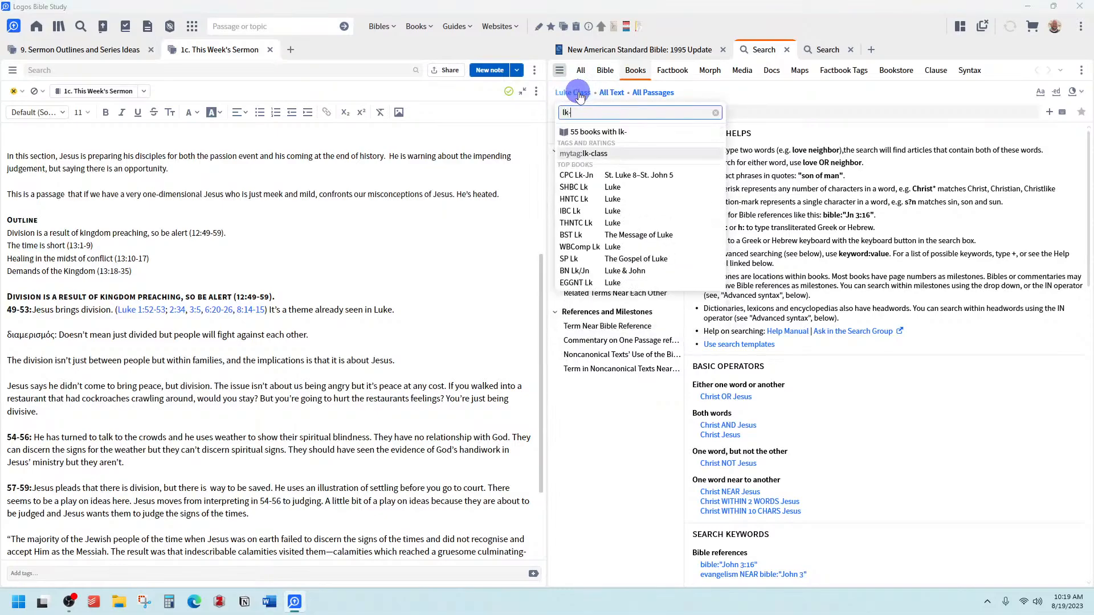
{"action": "left_click", "coordinate": [596, 154]}
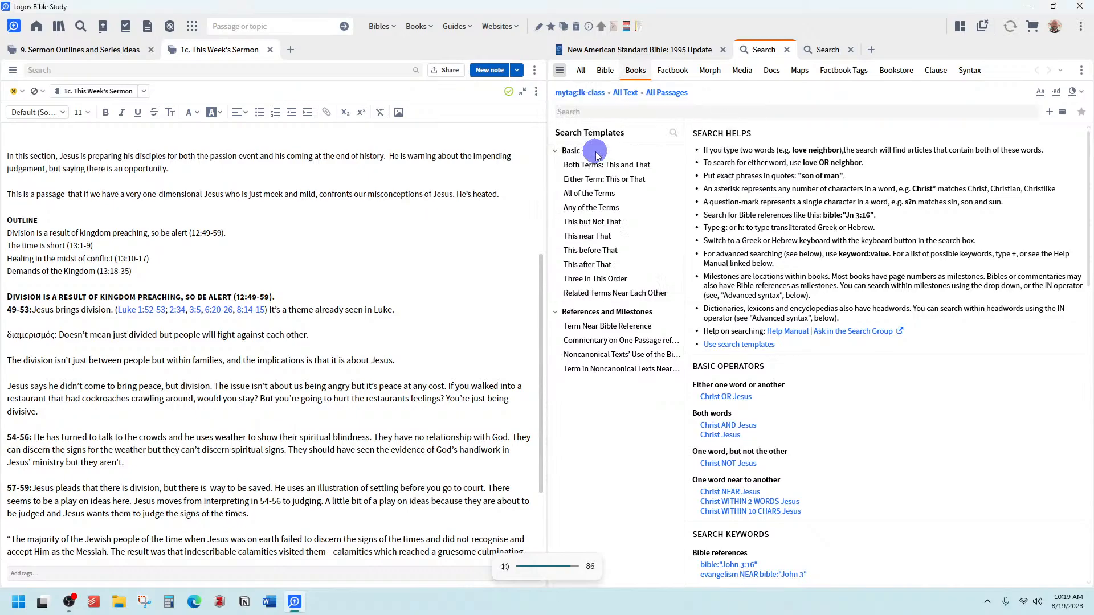
Step: Run the query jerusalem IN milestone:bible:"Luke 12" in the tagged books
{"action": "left_click", "coordinate": [586, 113]}
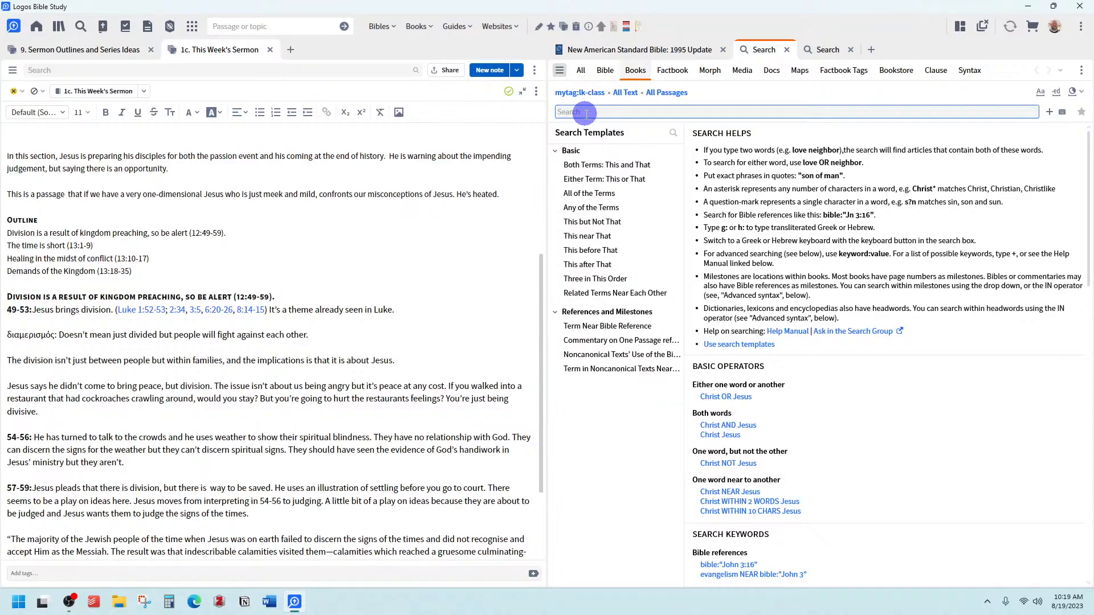
{"action": "type", "text": "jerusale"}
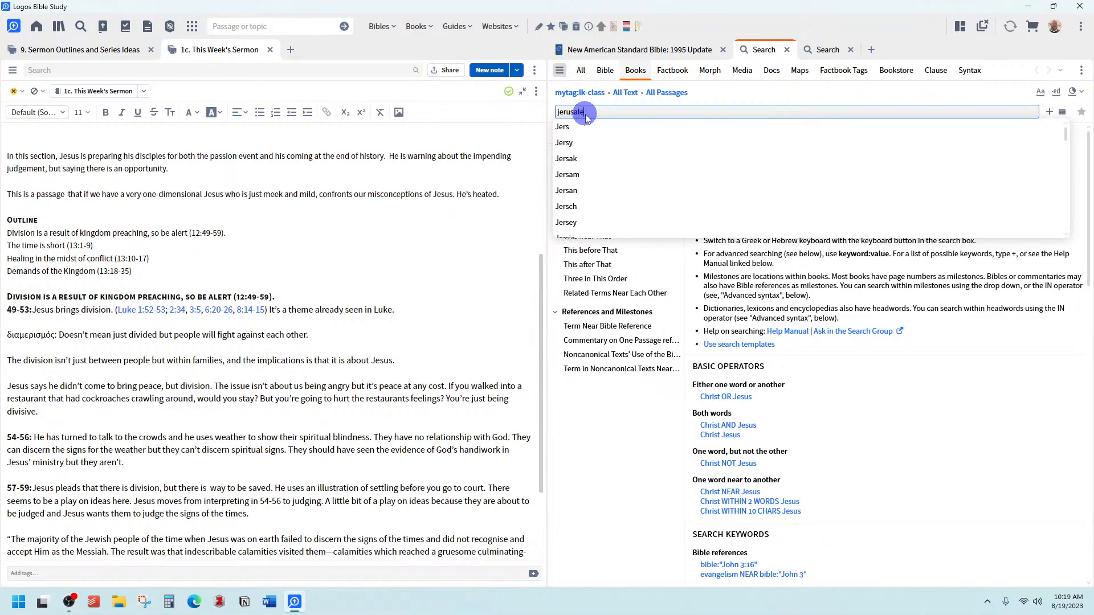
{"action": "type", "text": "m IN "}
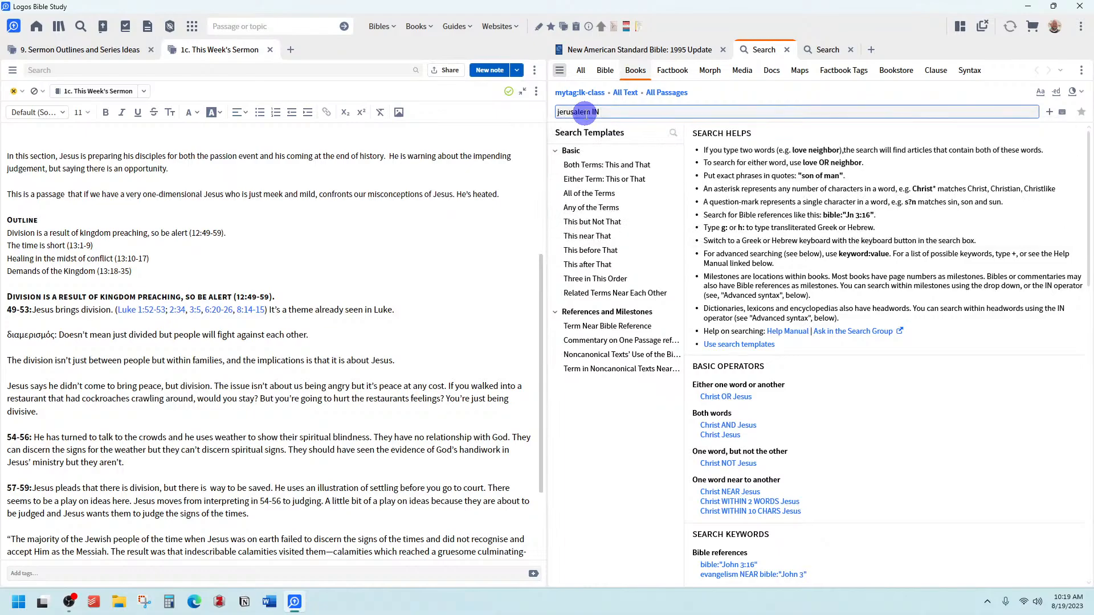
{"action": "type", "text": "milestone:B"}
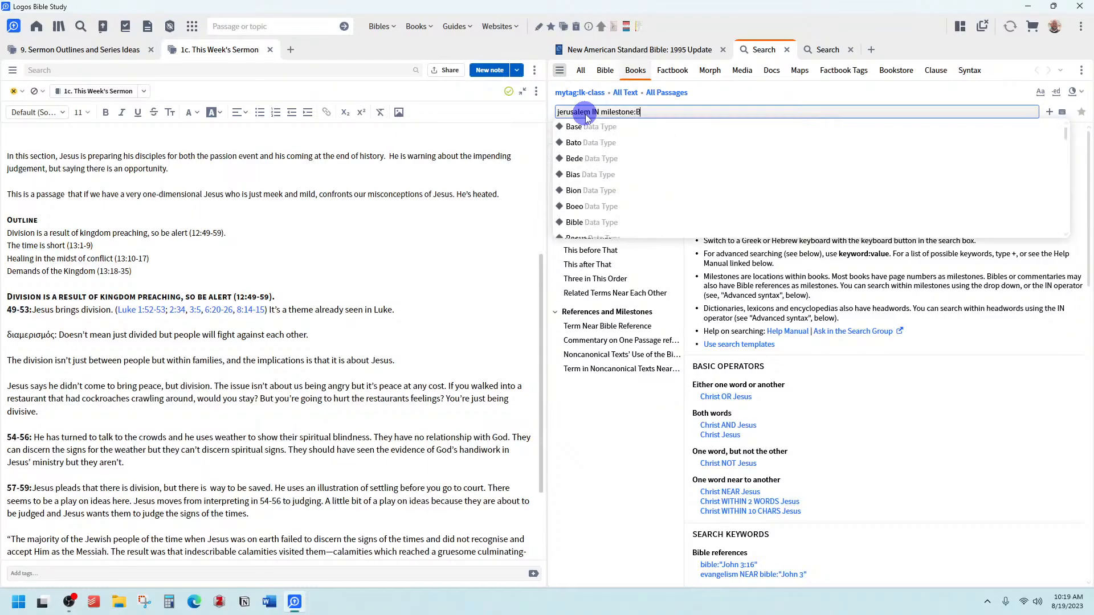
{"action": "key", "text": "BackSpace"}
{"action": "key", "text": "BackSpace"}
{"action": "key", "text": "BackSpace"}
{"action": "key", "text": "BackSpace"}
{"action": "type", "text": "b"}
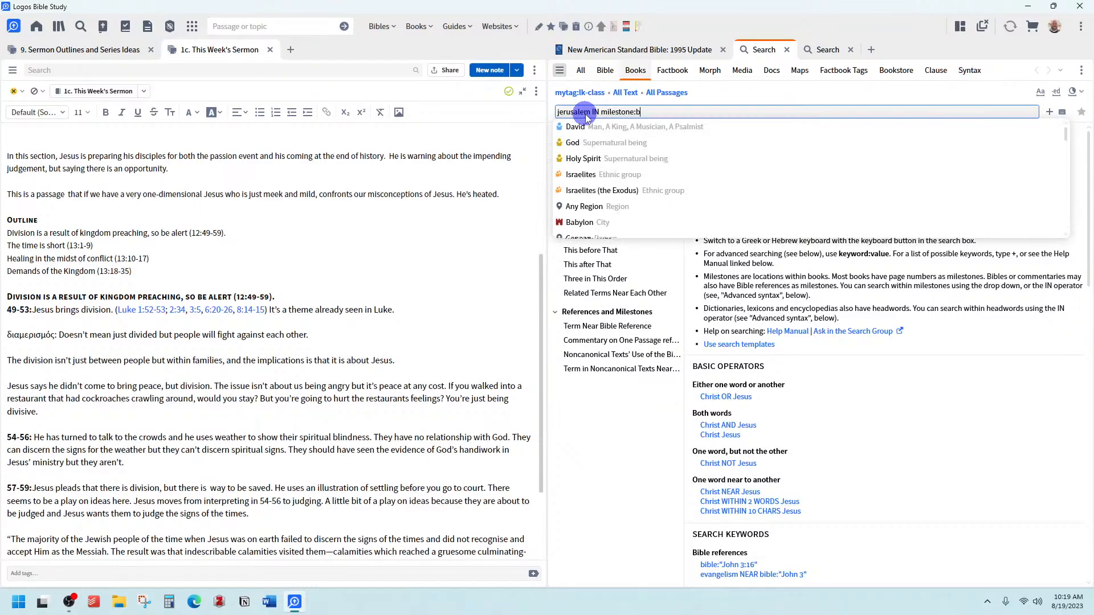
{"action": "type", "text": "ible:\""}
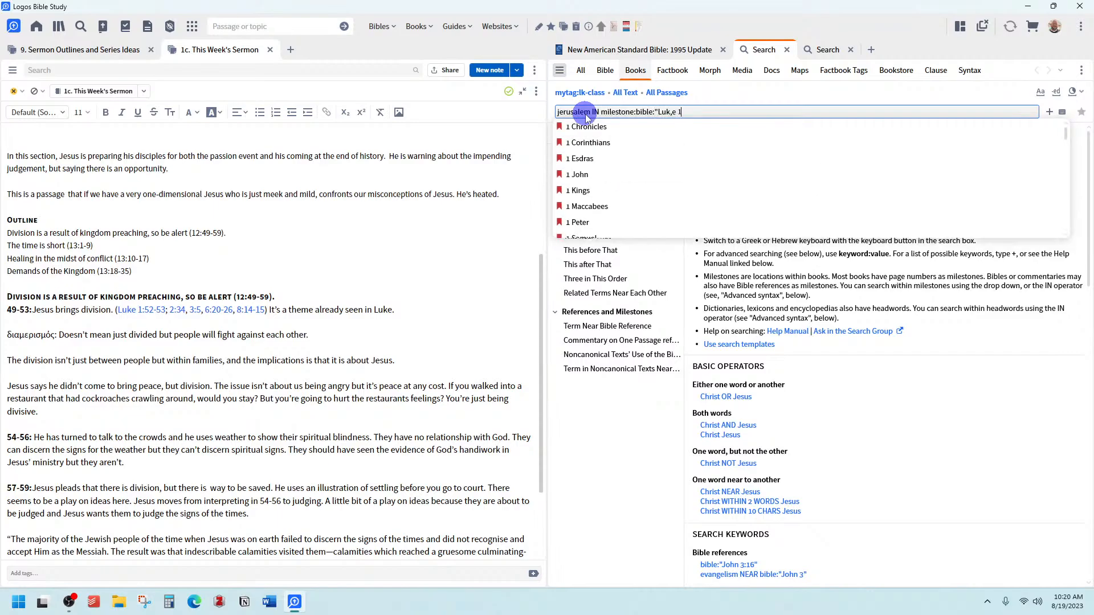
{"action": "type", "text": "Luk,e 1"}
{"action": "key", "text": "BackSpace"}
{"action": "key", "text": "BackSpace"}
{"action": "key", "text": "BackSpace"}
{"action": "type", "text": "12\""}
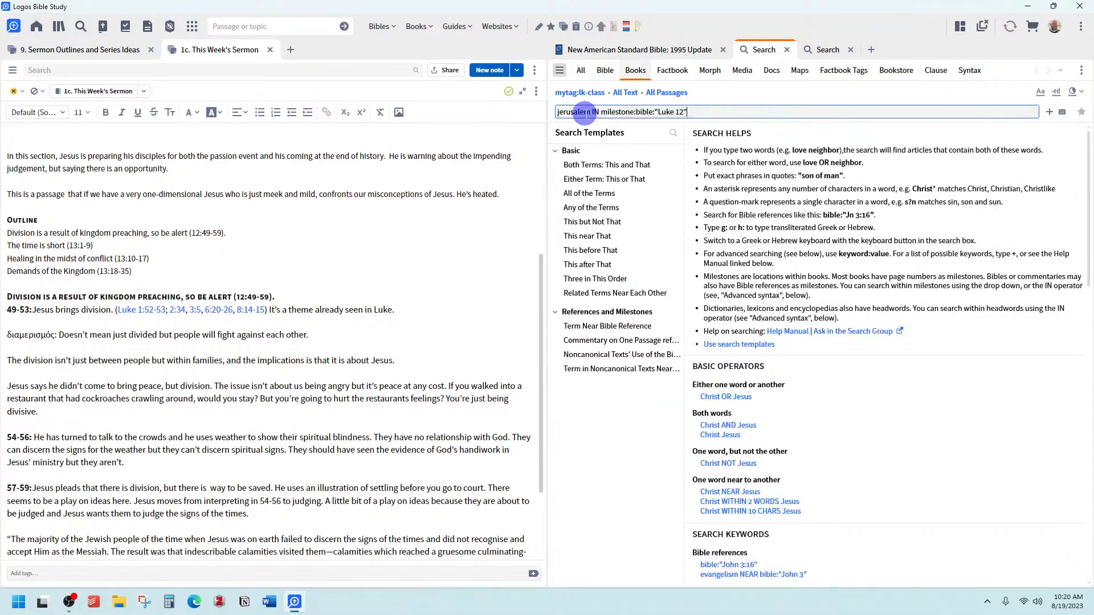
{"action": "key", "text": "Return"}
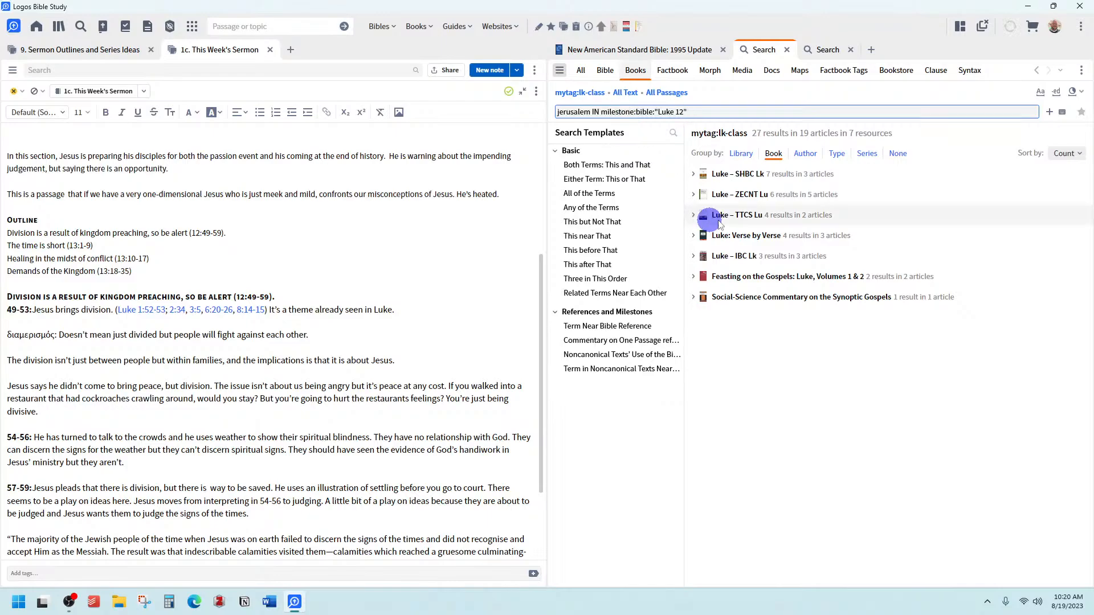
Step: Look through the Luke – SHBC Lk hits for Jerusalem, and review the sermon note's Further Study questions and Outline
{"action": "left_click", "coordinate": [697, 174]}
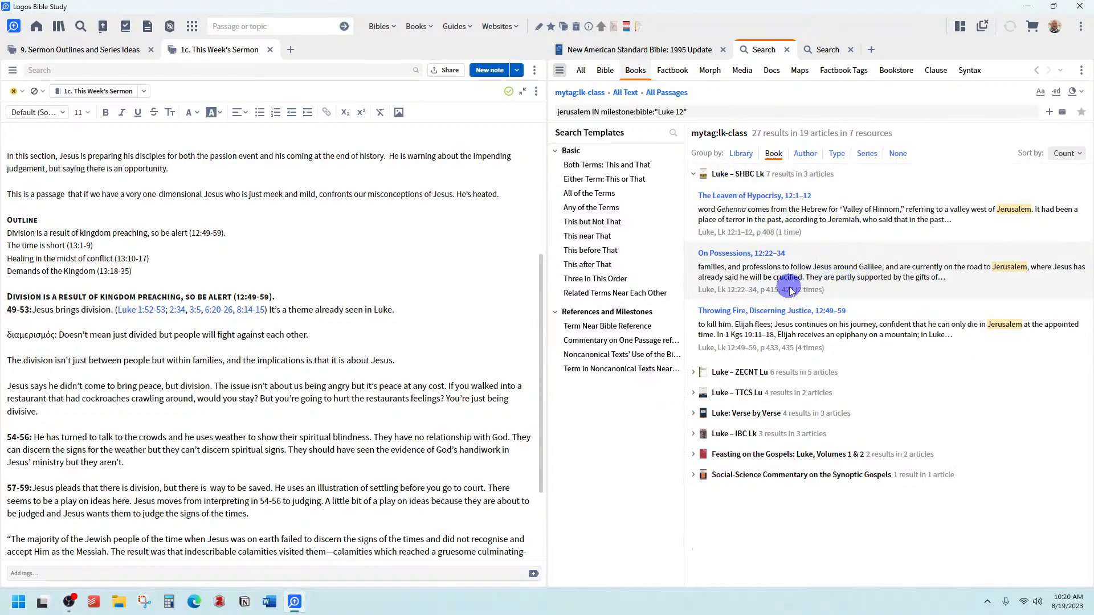
{"action": "left_click", "coordinate": [693, 173]}
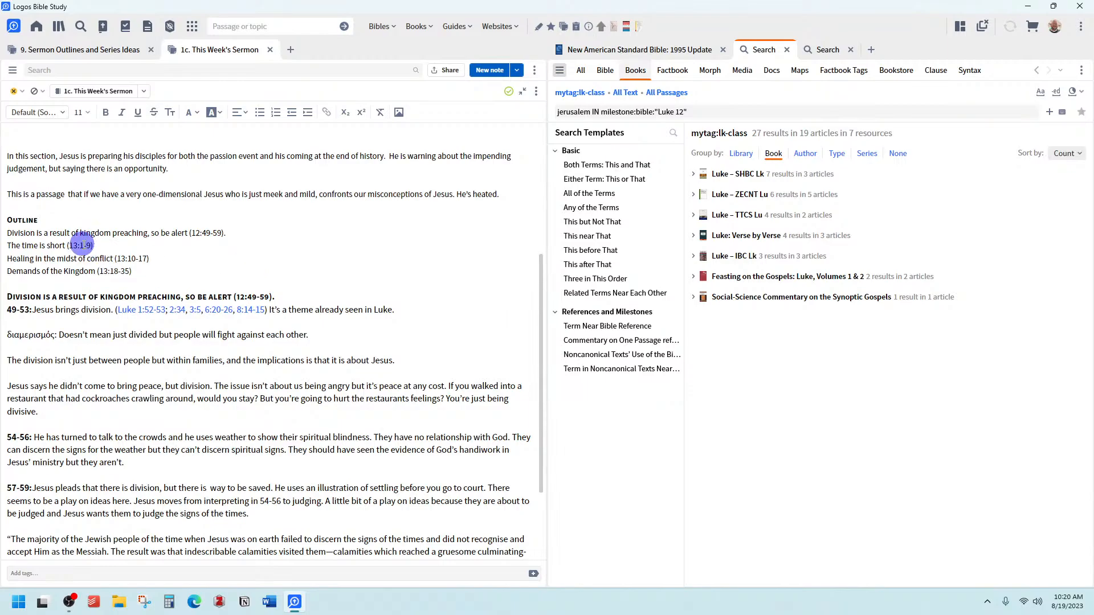
{"action": "scroll", "coordinate": [82, 242], "scroll_direction": "up", "scroll_amount": 4}
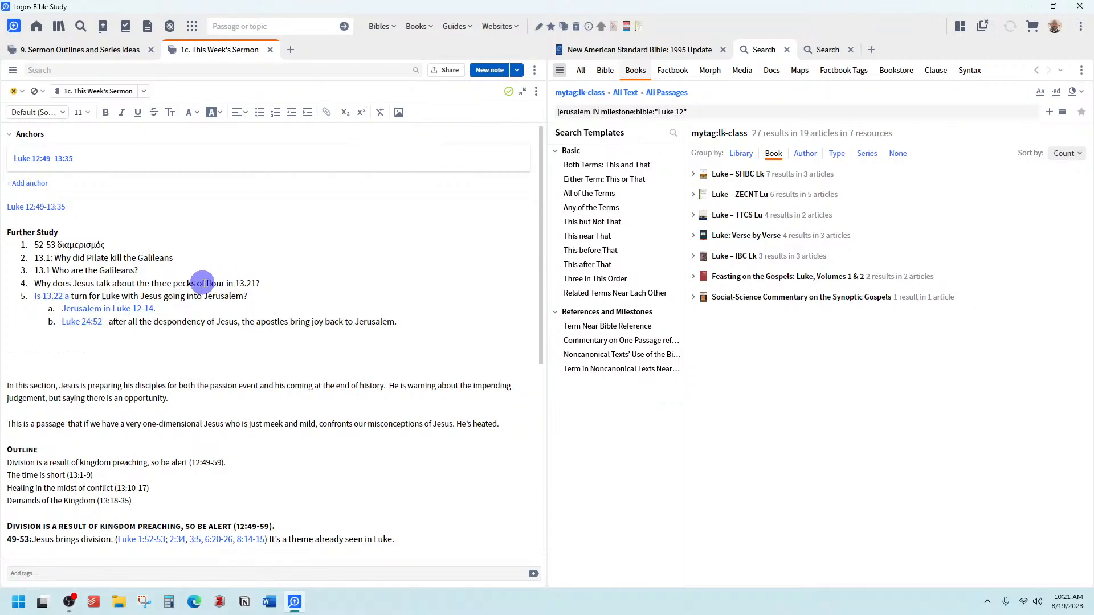
{"action": "scroll", "coordinate": [228, 282], "scroll_direction": "down", "scroll_amount": 5}
{"action": "scroll", "coordinate": [160, 350], "scroll_direction": "up", "scroll_amount": 5}
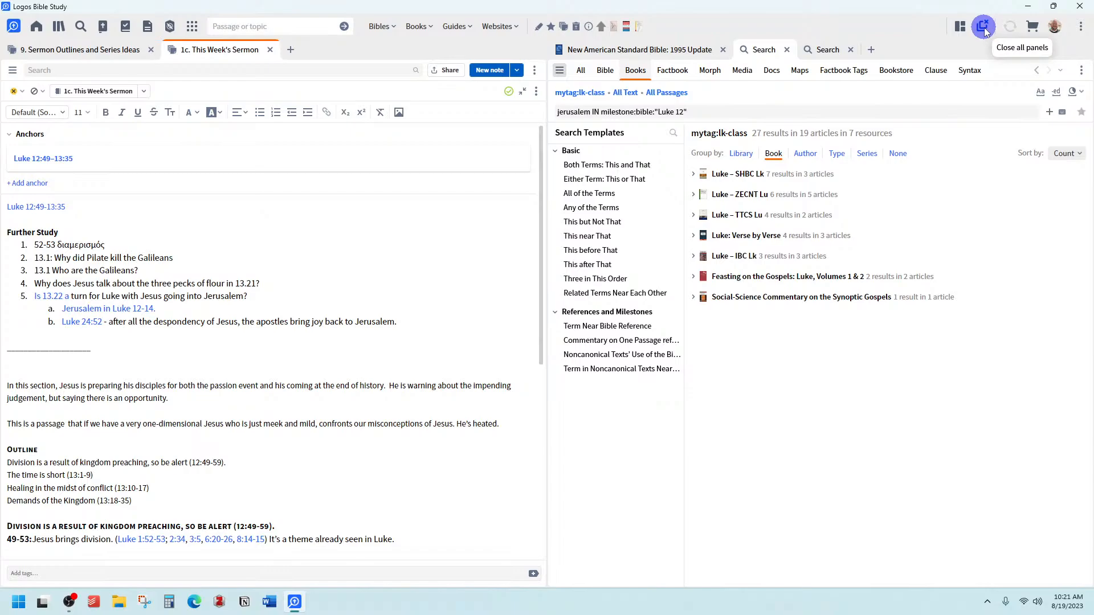
Step: Open the sermon Readiness and Vigilance for the Coming Crisis from a cleared Home page and link the notebook 1c. This Week's Sermon to it
{"action": "left_click", "coordinate": [983, 29]}
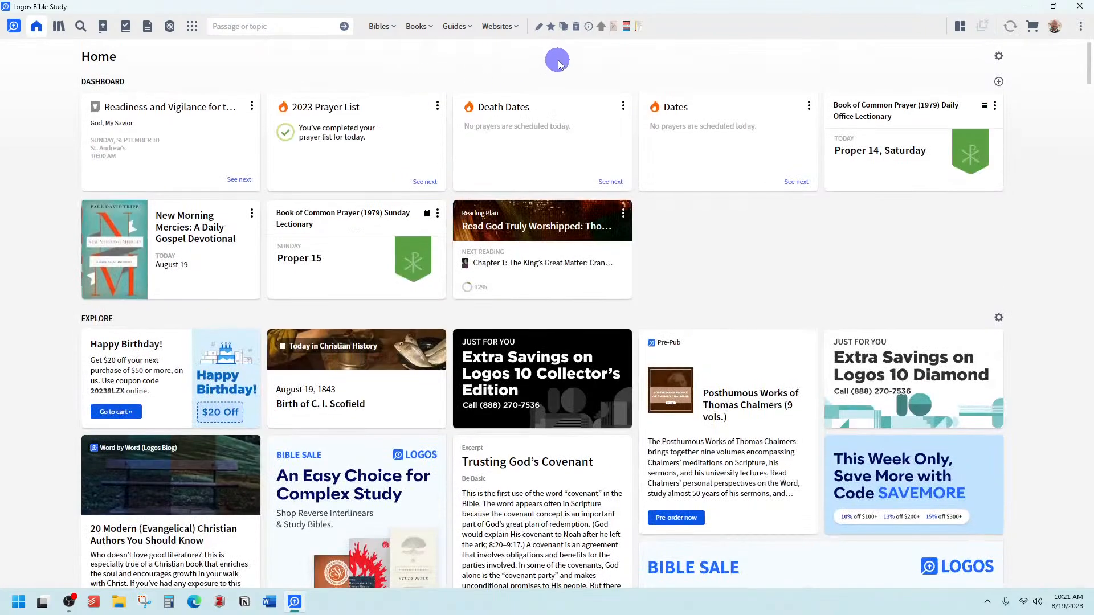
{"action": "left_click", "coordinate": [158, 132]}
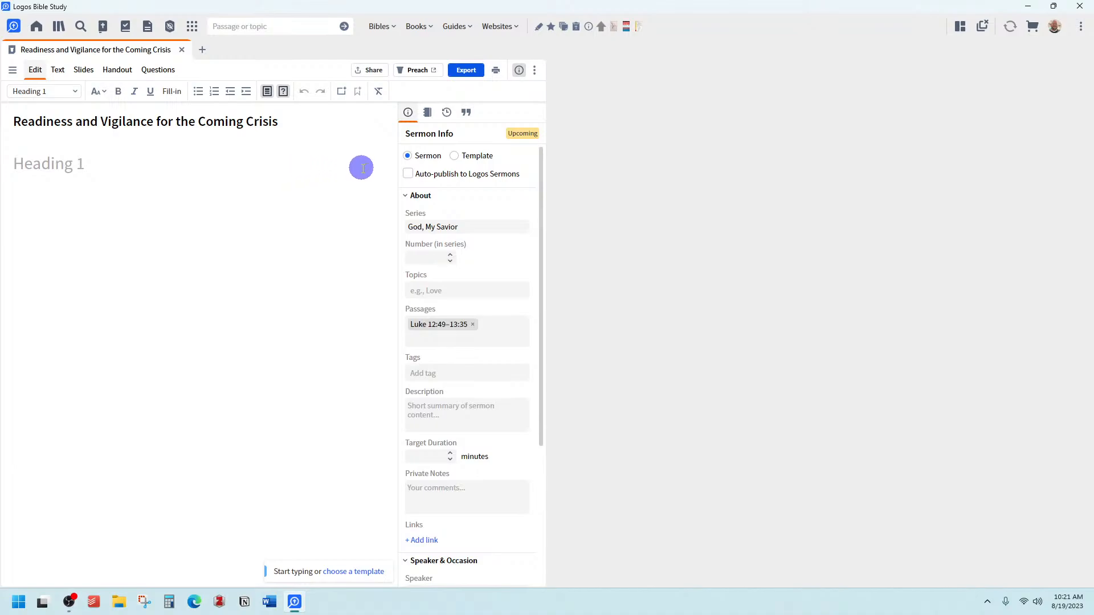
{"action": "left_click", "coordinate": [426, 113]}
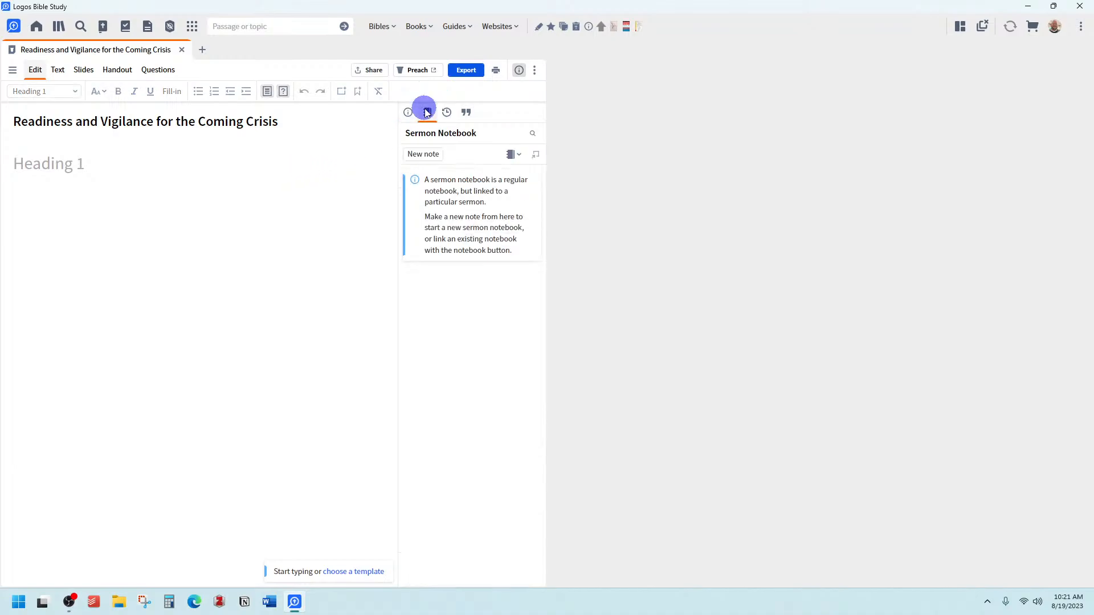
{"action": "left_click", "coordinate": [512, 154]}
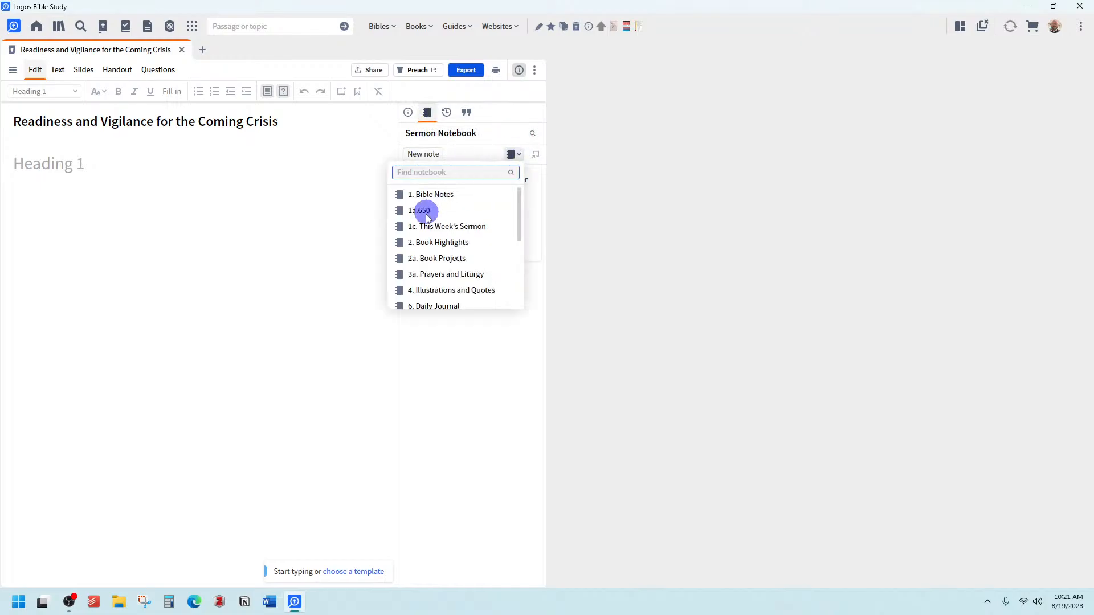
{"action": "left_click", "coordinate": [423, 226]}
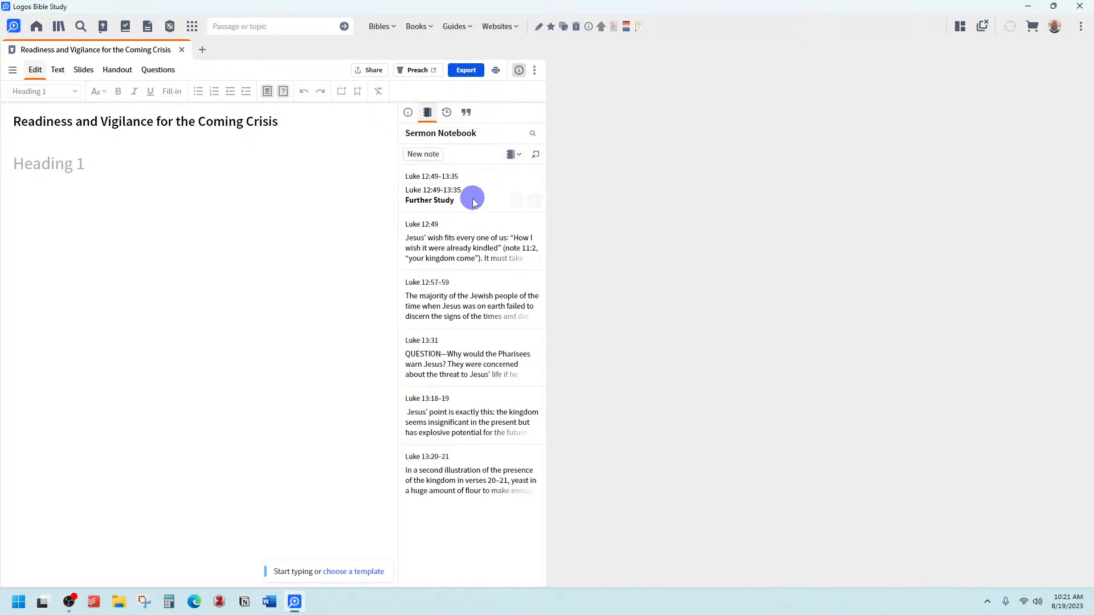
Step: Insert the Luke 12:49–13:35 note into the sermon and open that same note for editing beside it
{"action": "left_click", "coordinate": [516, 203]}
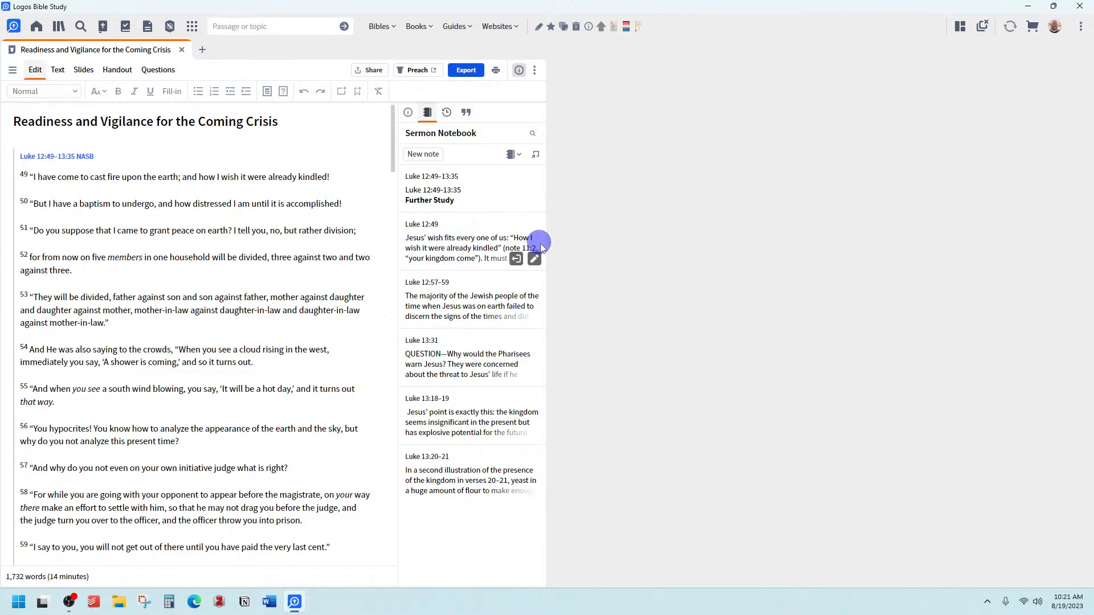
{"action": "left_click", "coordinate": [536, 259]}
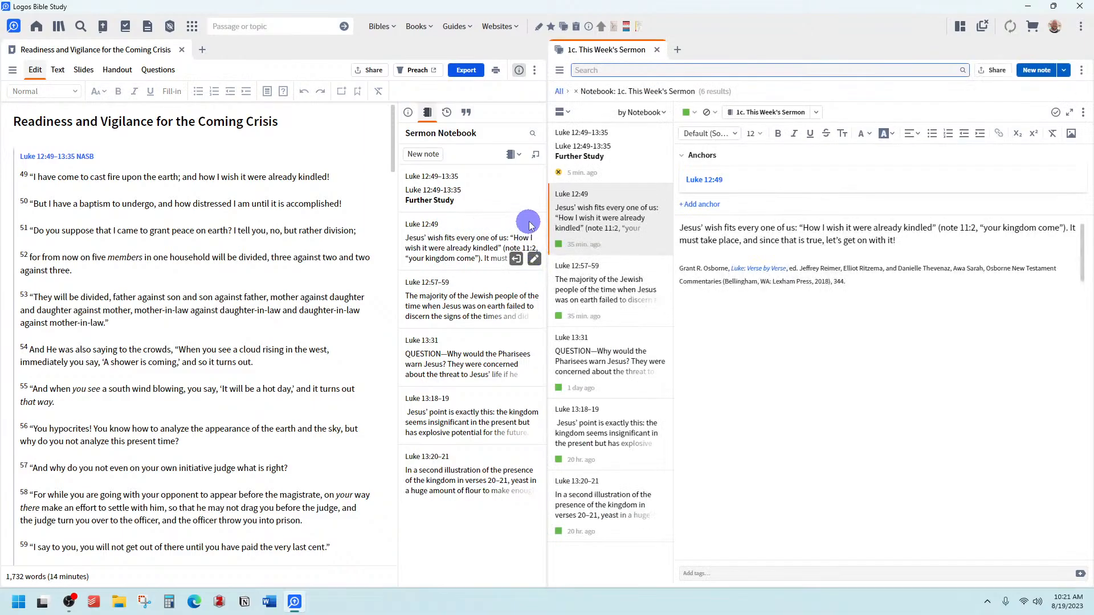
{"action": "left_click", "coordinate": [534, 201]}
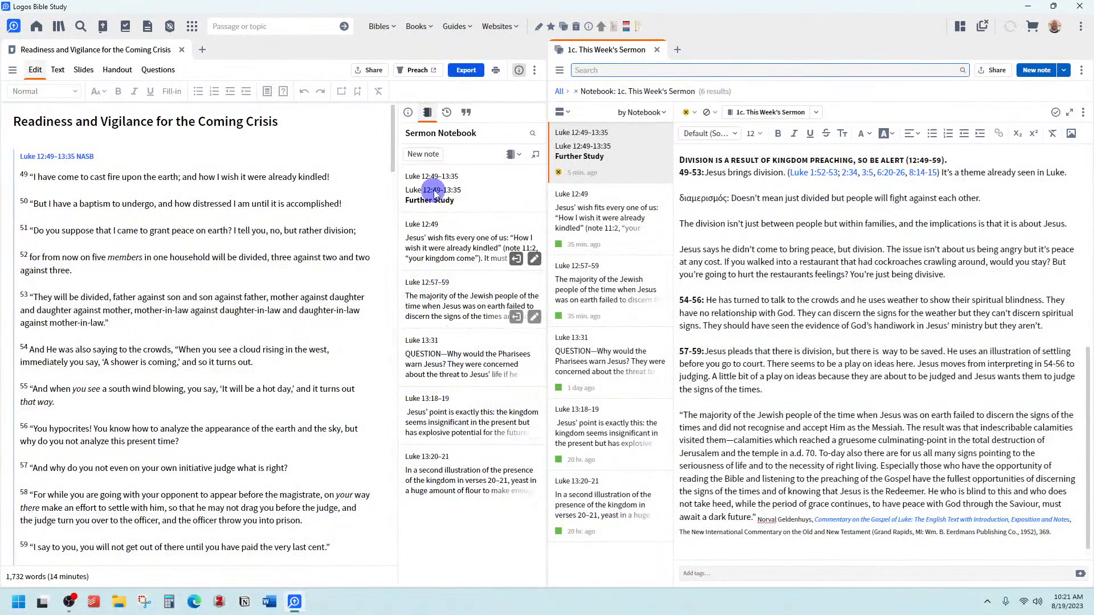
Step: Delete all of the inserted passage and note text from the sermon body, keeping the title
{"action": "scroll", "coordinate": [83, 321], "scroll_direction": "down", "scroll_amount": 20}
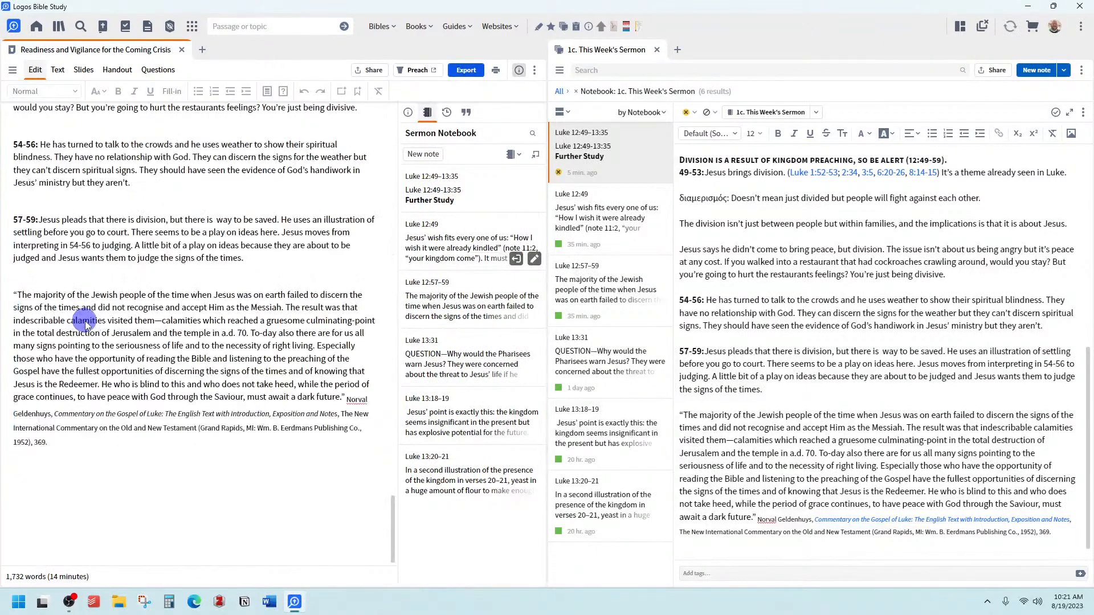
{"action": "left_click_drag", "start_coordinate": [66, 437], "coordinate": [12, 120]}
{"action": "key", "text": "Delete"}
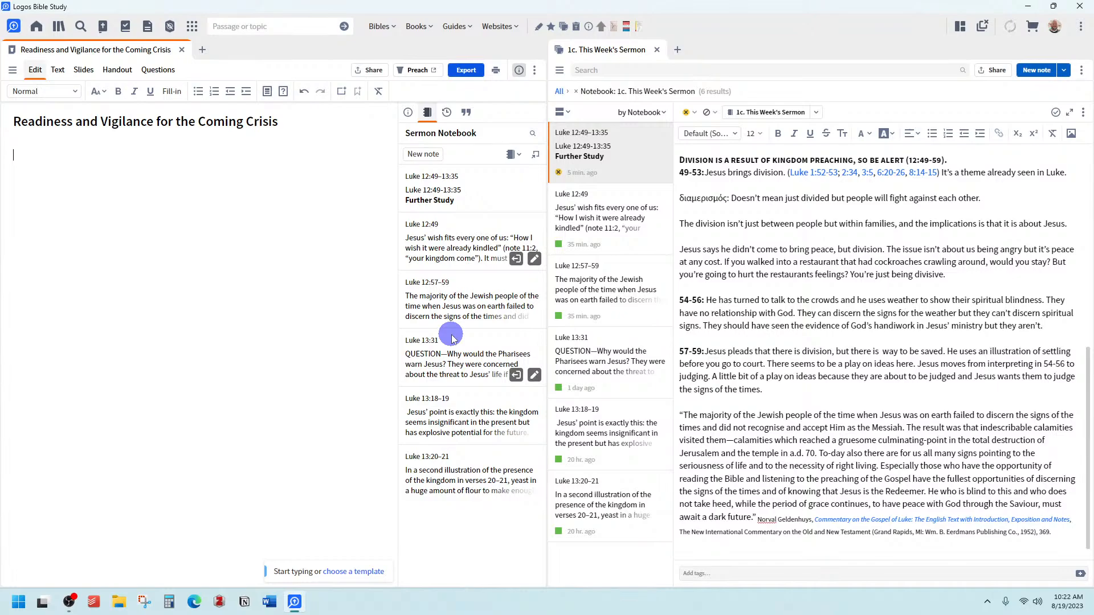
Step: Insert the Luke 13:18–19 note with its passage text into the empty sermon
{"action": "scroll", "coordinate": [762, 217], "scroll_direction": "up", "scroll_amount": 6}
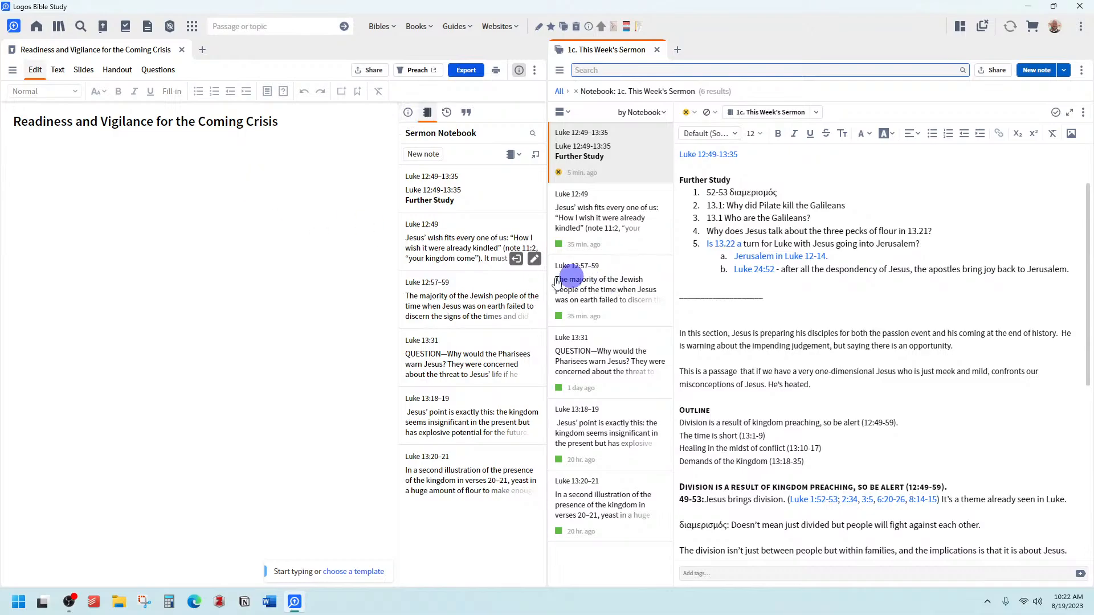
{"action": "left_click", "coordinate": [477, 367]}
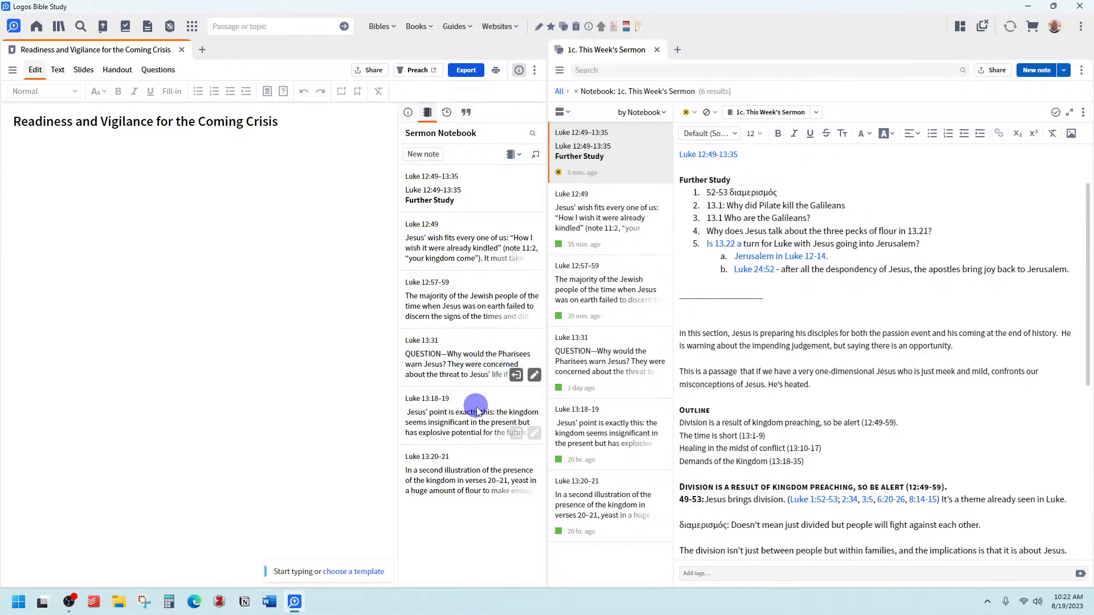
{"action": "left_click", "coordinate": [516, 435]}
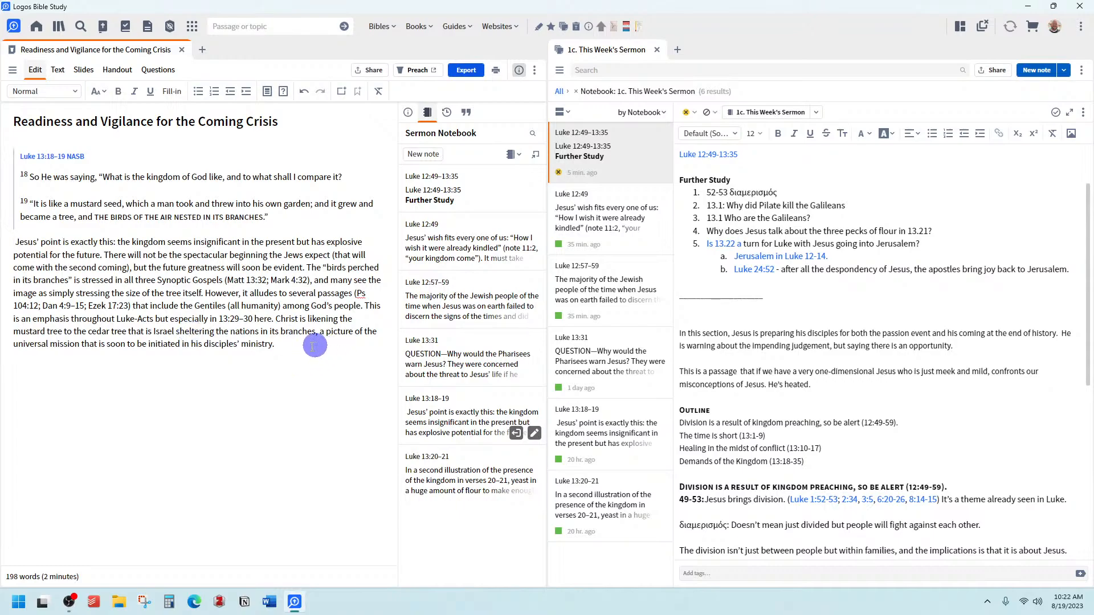
Step: Delete the inserted Luke 13:18–19 passage and note text from the sermon and close all open panels
{"action": "left_click_drag", "start_coordinate": [313, 344], "coordinate": [16, 165]}
{"action": "key", "text": "Delete"}
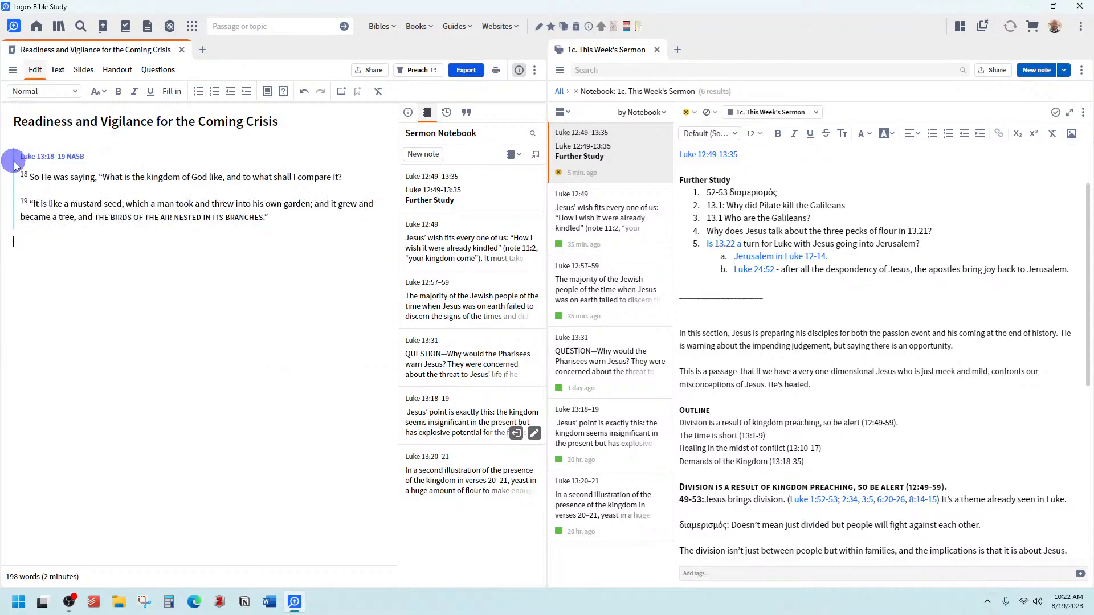
{"action": "key", "text": "Delete"}
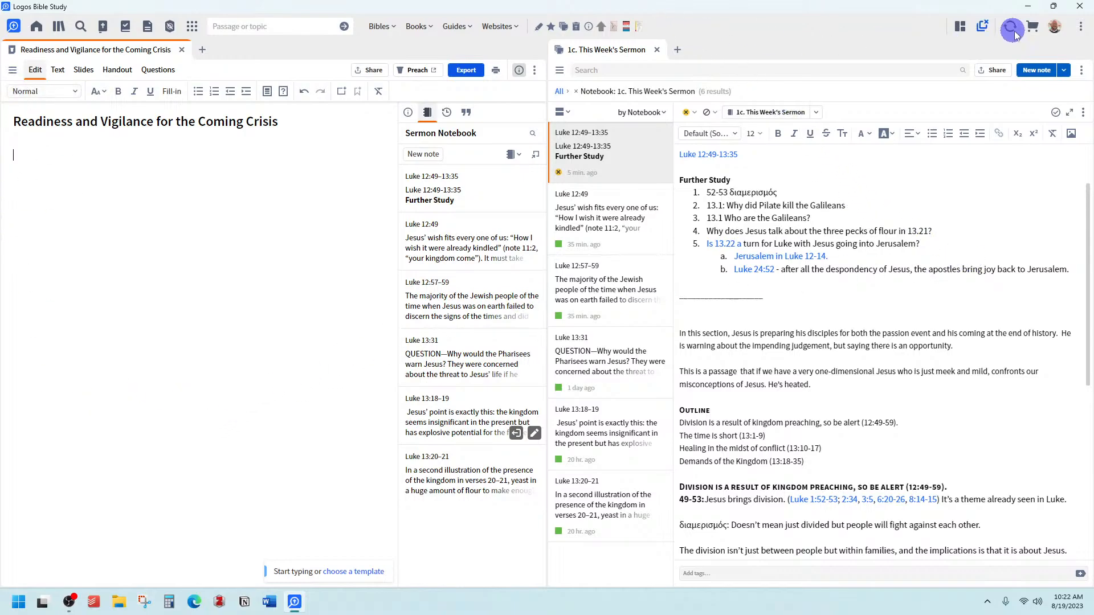
{"action": "left_click", "coordinate": [981, 27]}
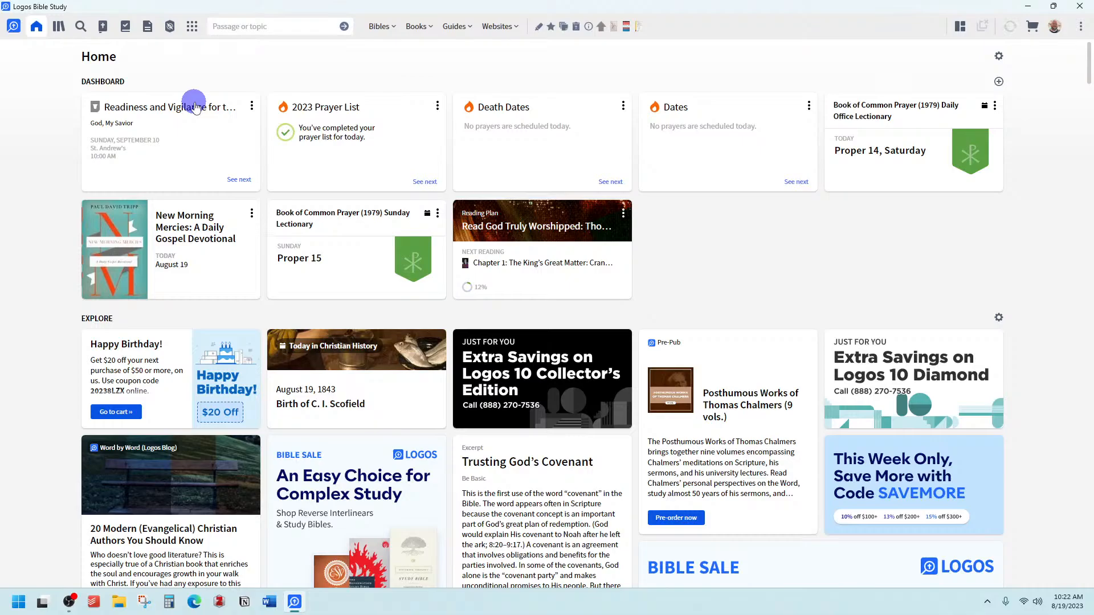
Step: Open the Slimmed Down Sermon Guide and run it on Luke 12:49-59
{"action": "left_click", "coordinate": [149, 27]}
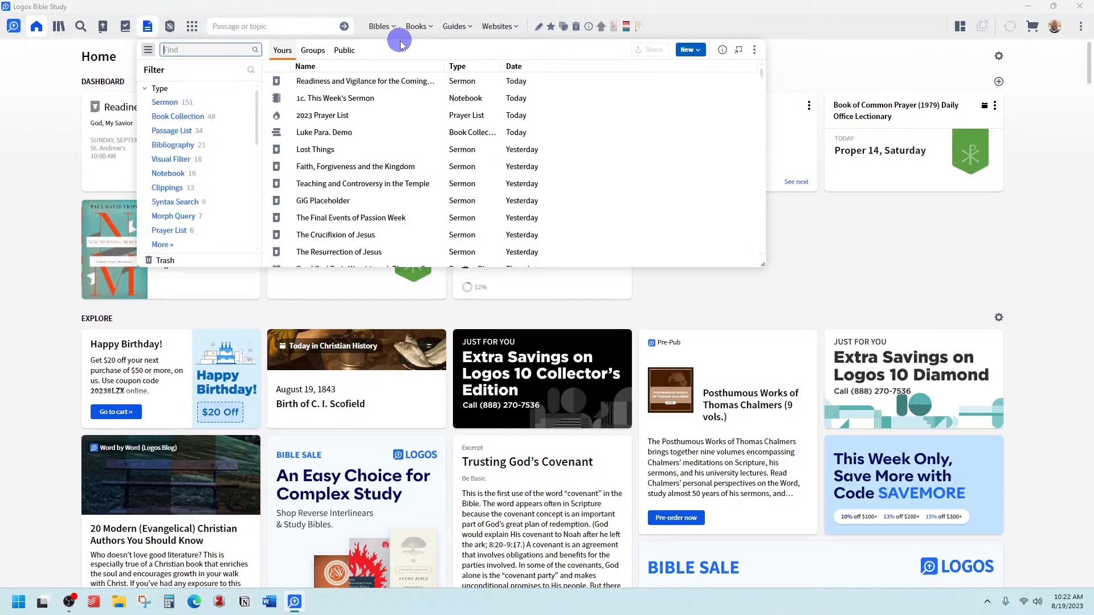
{"action": "left_click", "coordinate": [456, 28]}
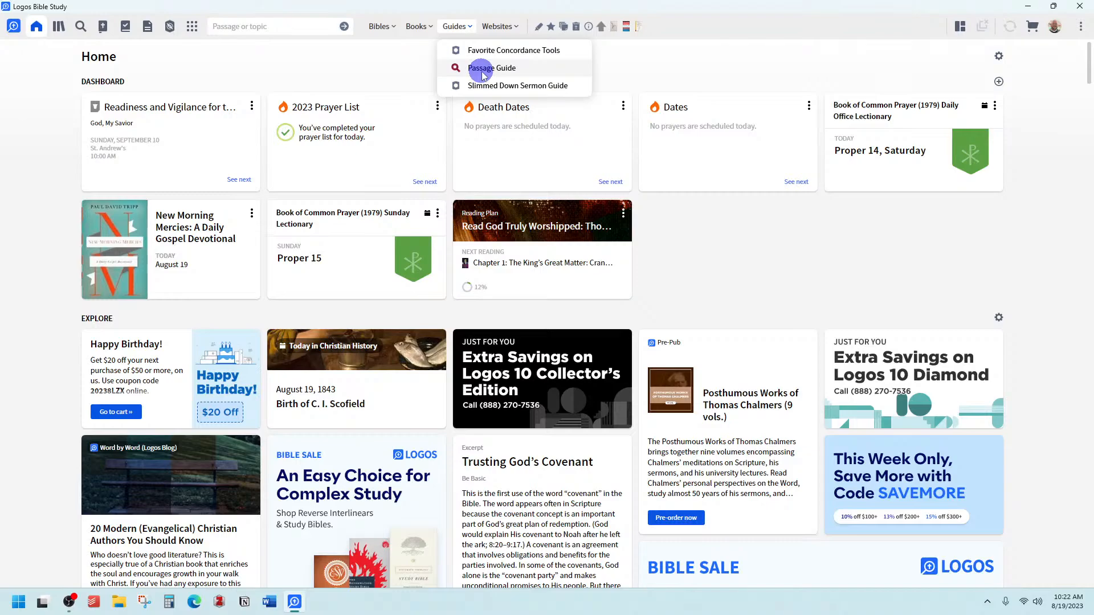
{"action": "left_click", "coordinate": [473, 84]}
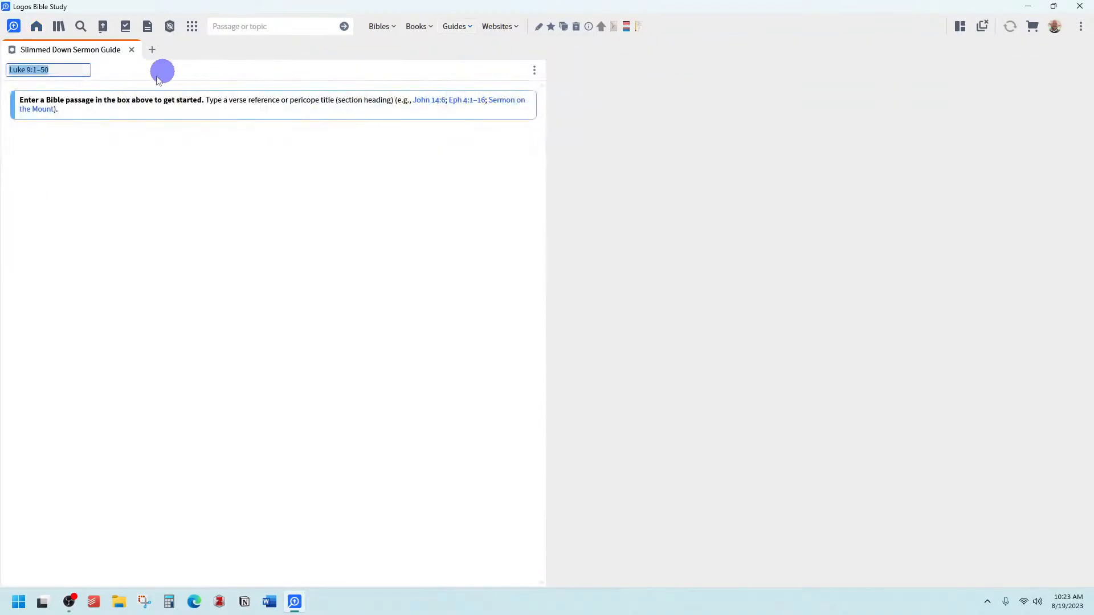
{"action": "type", "text": "Luke "}
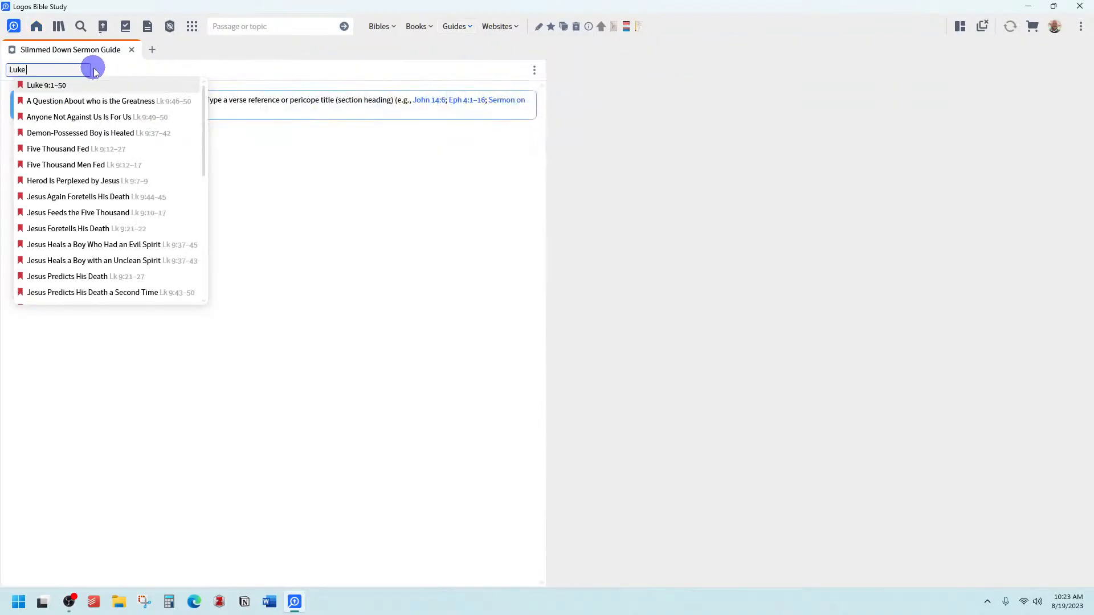
{"action": "type", "text": "12:49-"}
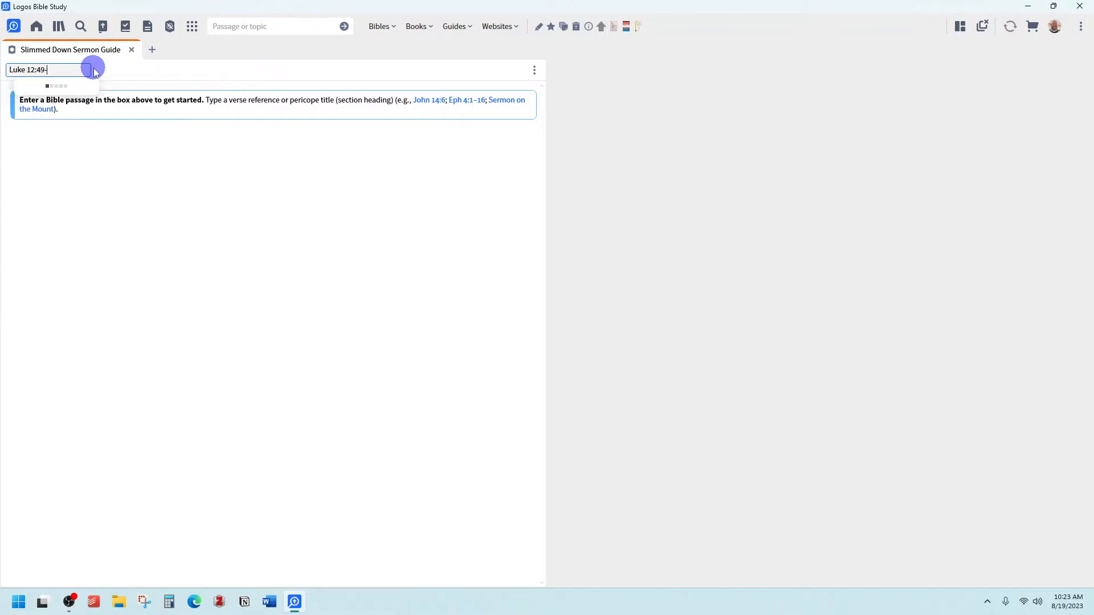
{"action": "type", "text": "59"}
{"action": "key", "text": "Return"}
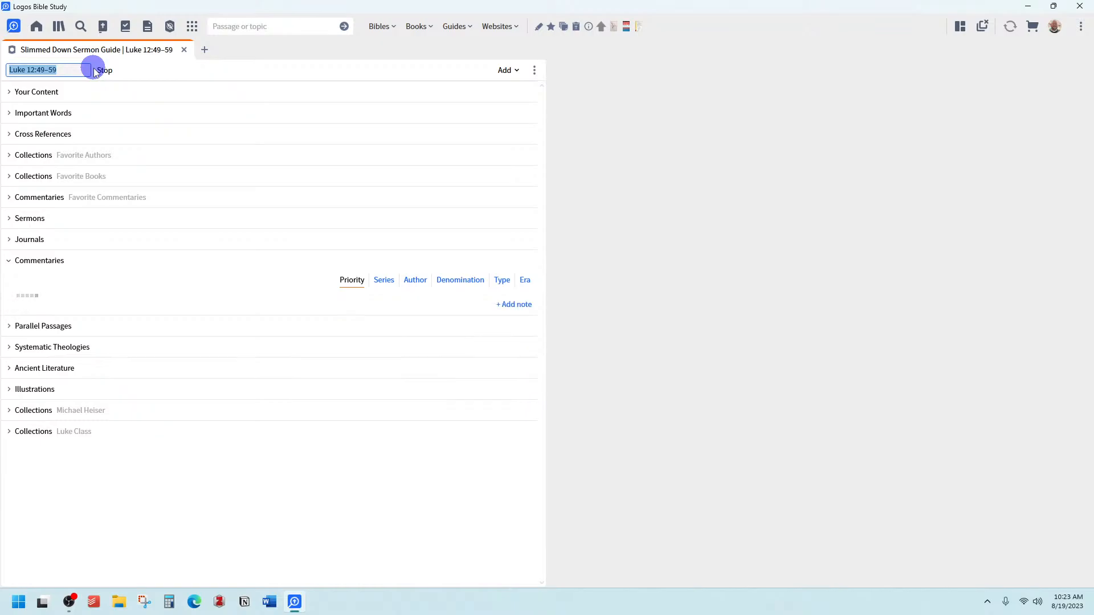
Step: Collapse the guide's Commentaries section, examine the Your Content and Sermons sections in turn, and close the guide
{"action": "left_click", "coordinate": [9, 262]}
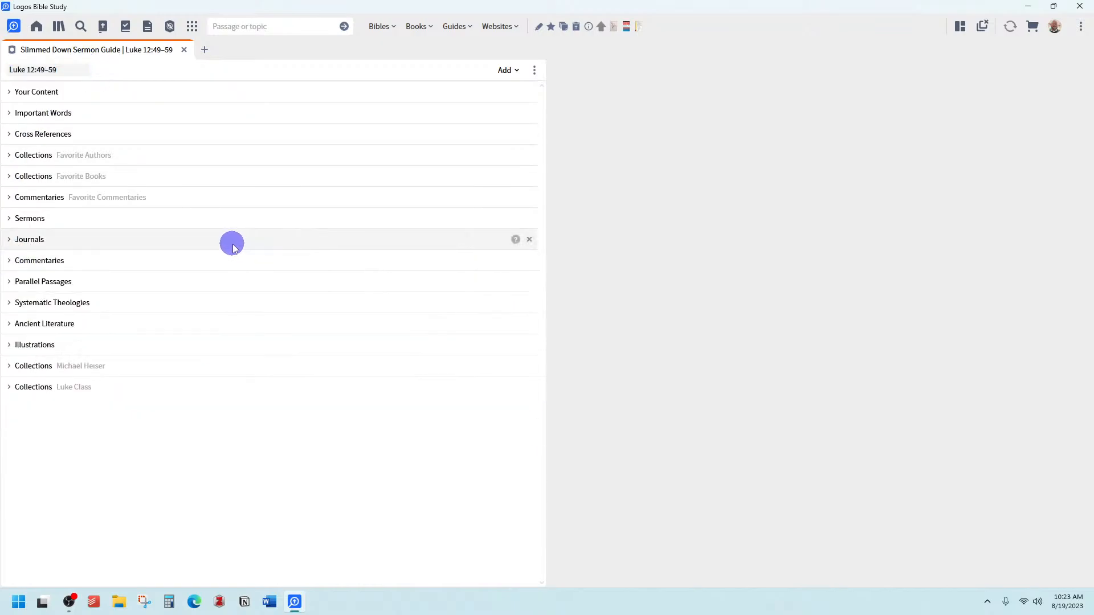
{"action": "left_click", "coordinate": [11, 94]}
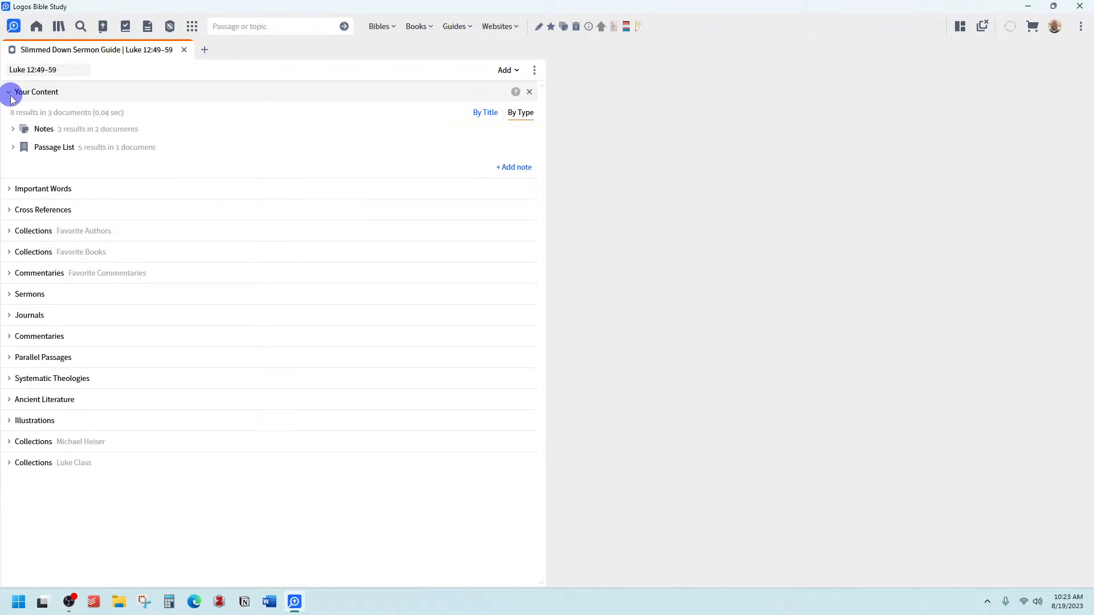
{"action": "left_click", "coordinate": [10, 97]}
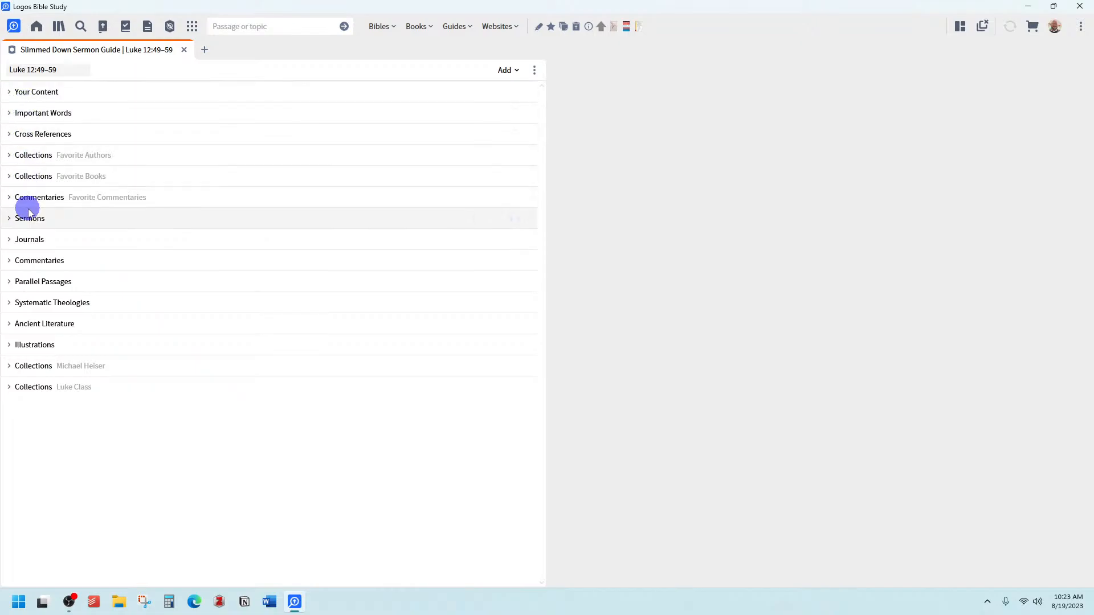
{"action": "left_click", "coordinate": [9, 219]}
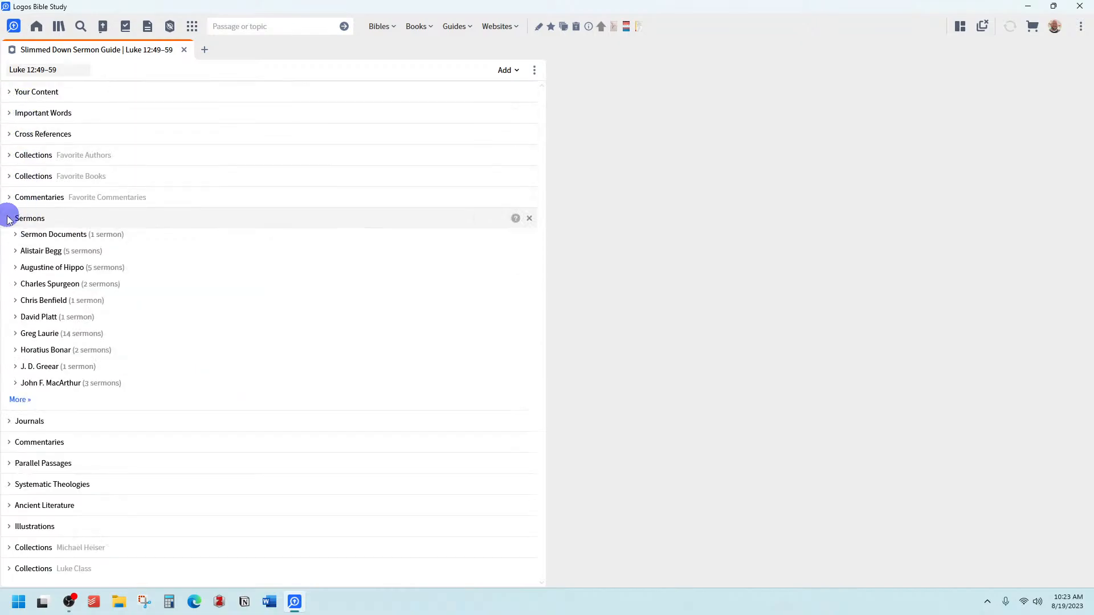
{"action": "left_click", "coordinate": [8, 219]}
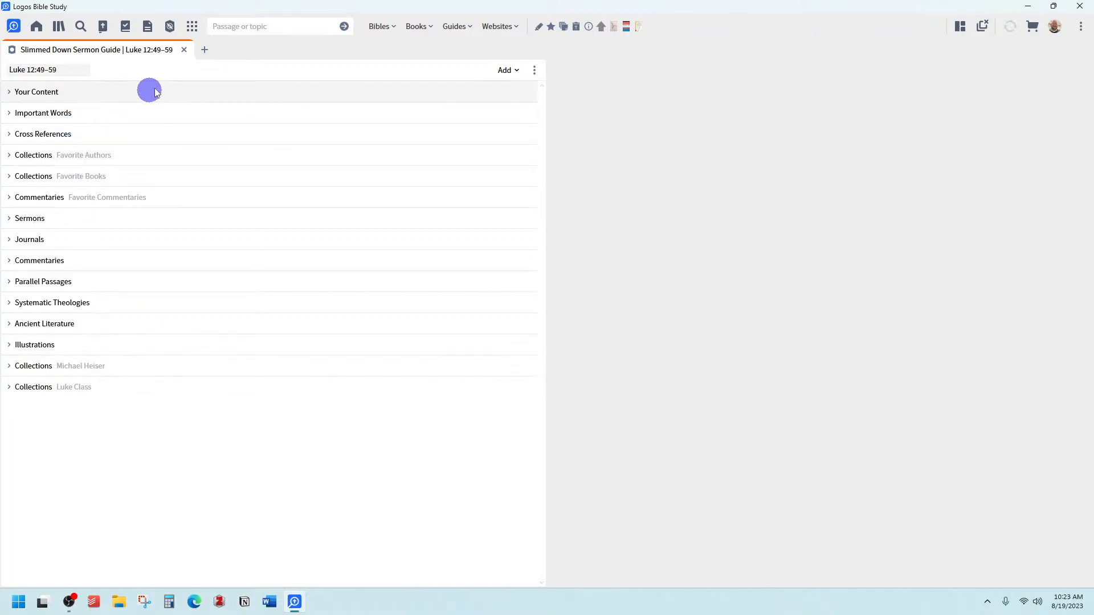
{"action": "left_click", "coordinate": [184, 51]}
Step: Open the standard Passage Guide from the Home page
{"action": "left_click", "coordinate": [190, 29]}
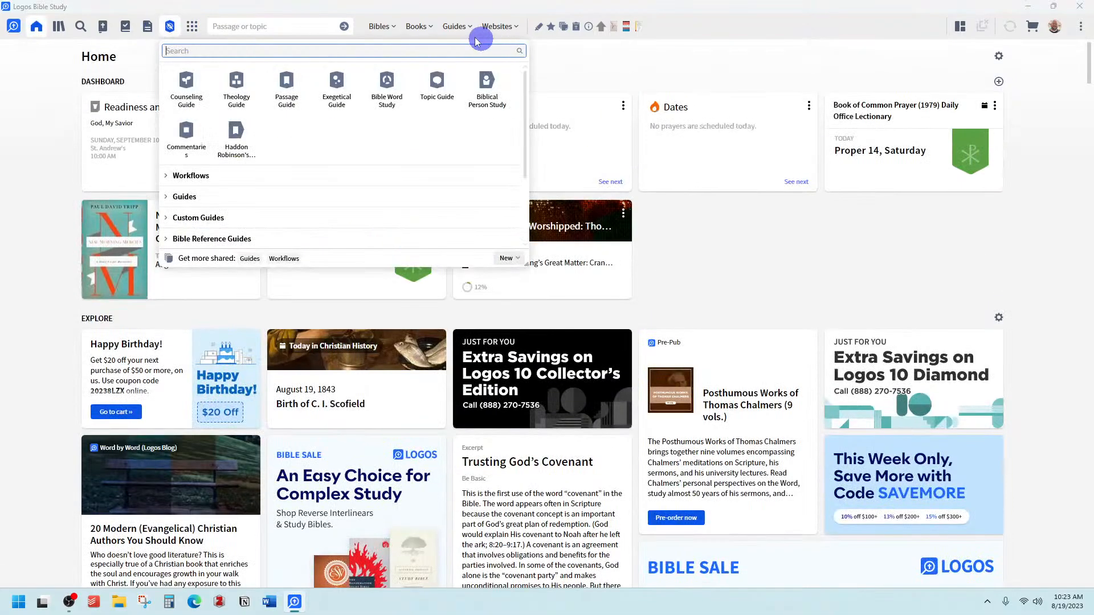
{"action": "left_click", "coordinate": [450, 27]}
{"action": "left_click", "coordinate": [483, 70]}
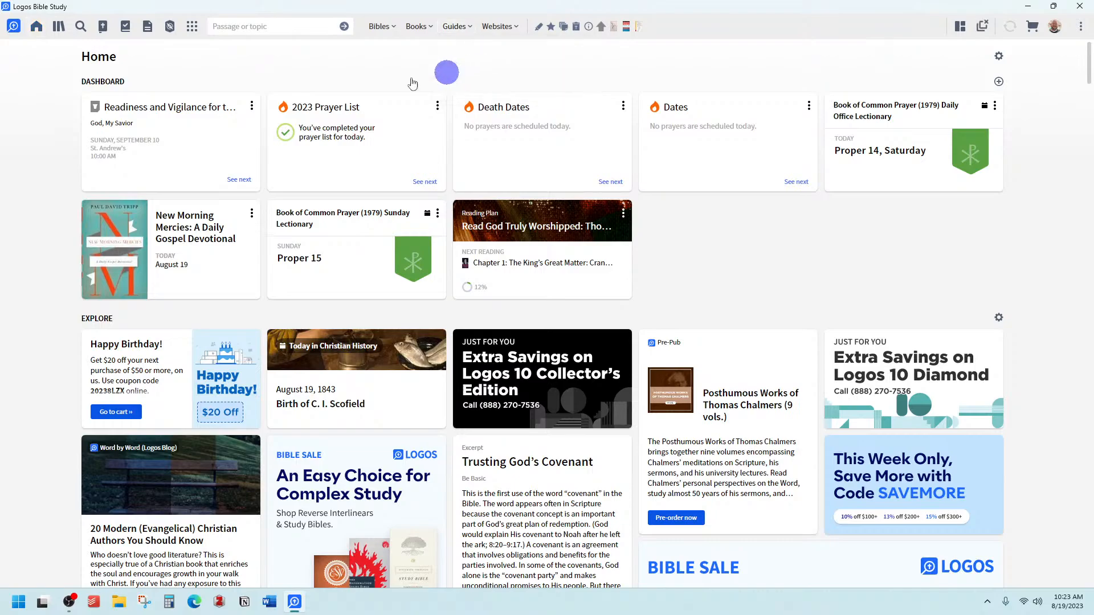
{"action": "key", "text": "Return"}
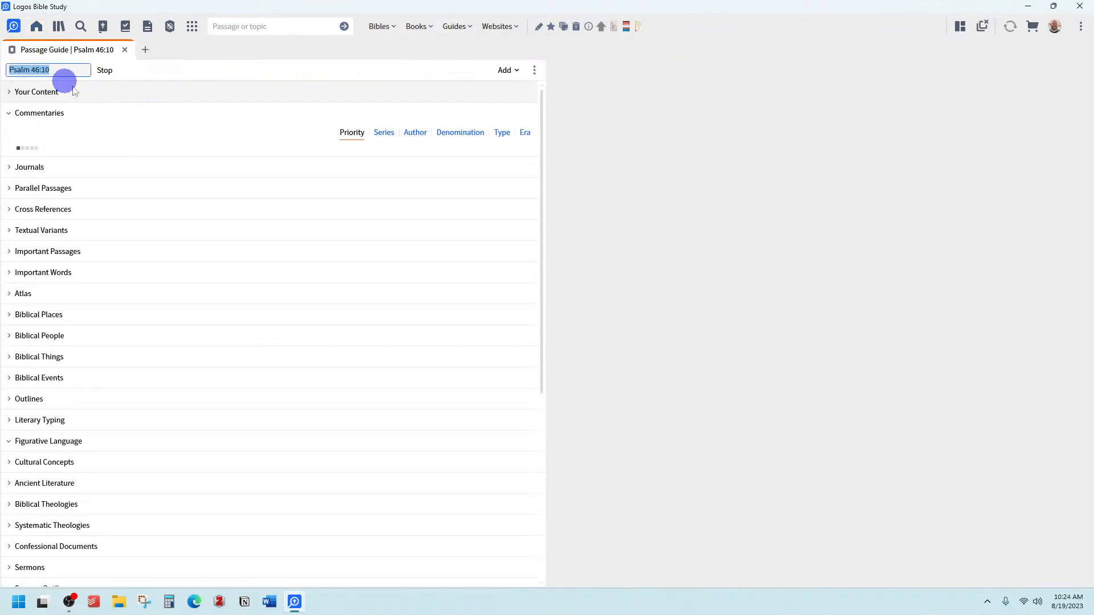
Step: Look through the Passage Guide's full list of sections, collapse its Commentaries section, and close the guide
{"action": "scroll", "coordinate": [175, 359], "scroll_direction": "down", "scroll_amount": 3}
{"action": "scroll", "coordinate": [174, 360], "scroll_direction": "up", "scroll_amount": 1}
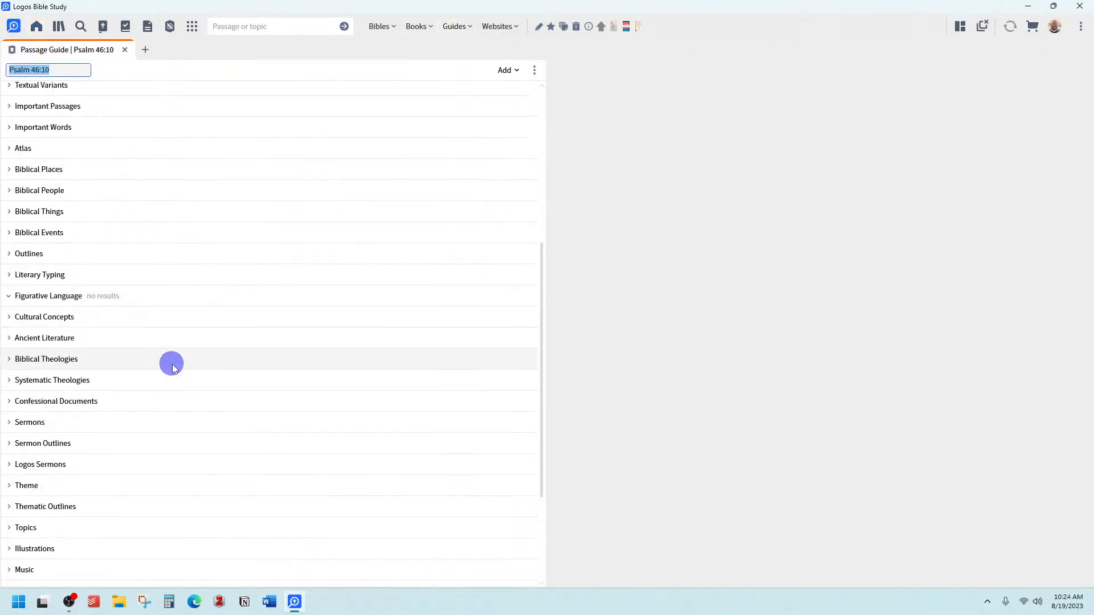
{"action": "scroll", "coordinate": [120, 459], "scroll_direction": "down", "scroll_amount": 3}
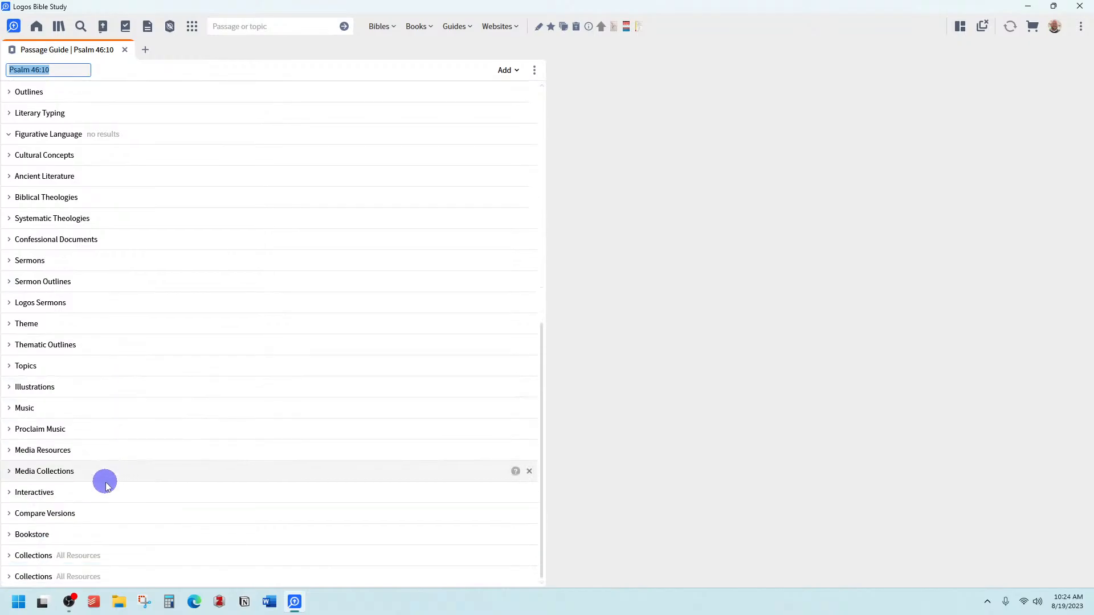
{"action": "scroll", "coordinate": [105, 481], "scroll_direction": "up", "scroll_amount": 8}
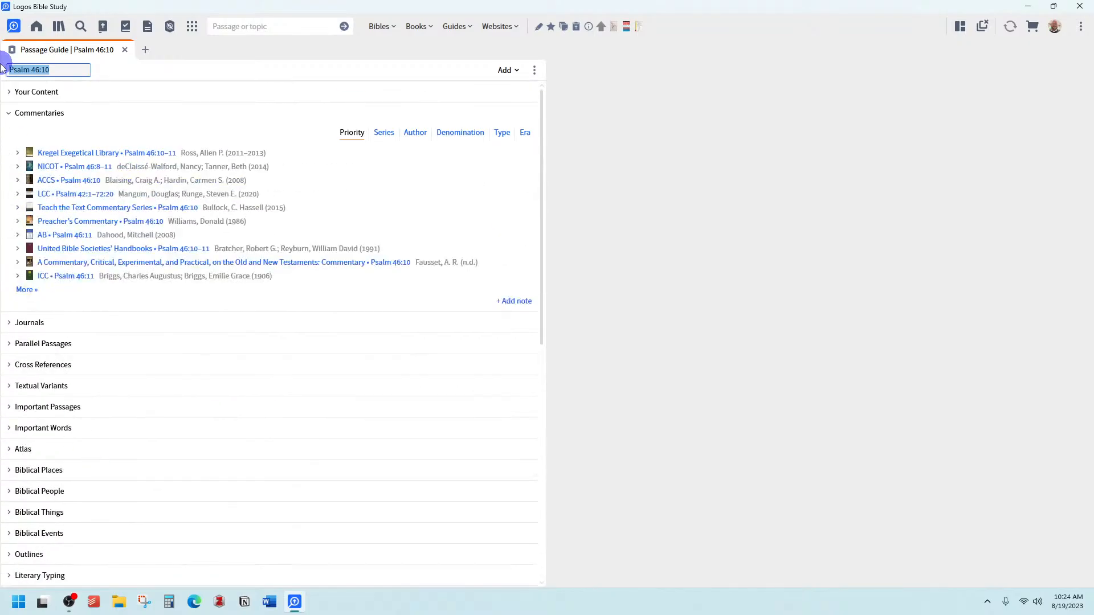
{"action": "left_click", "coordinate": [14, 111]}
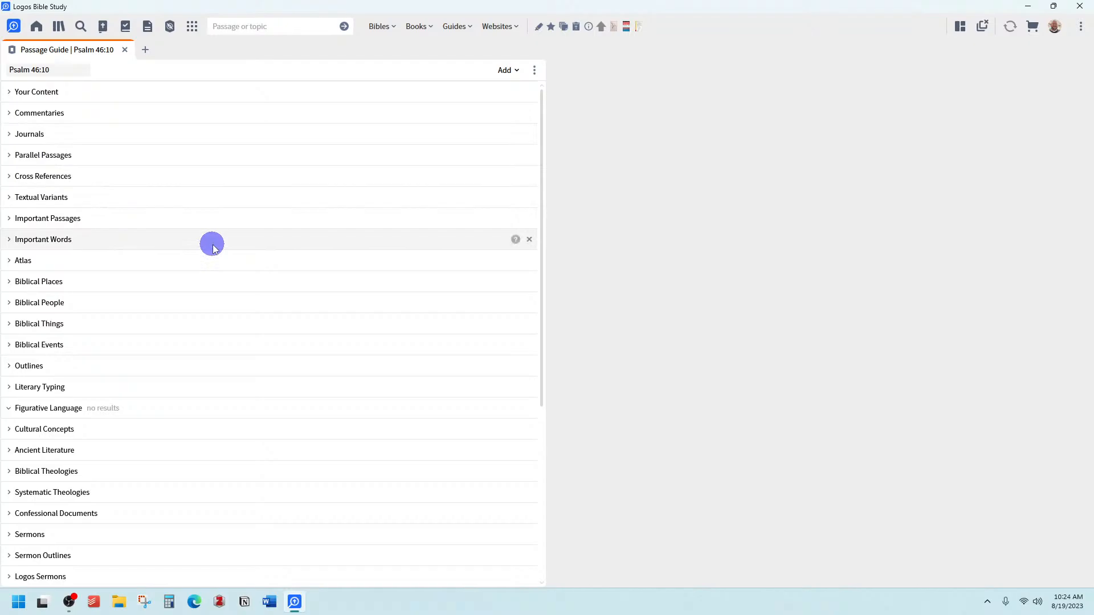
{"action": "left_click", "coordinate": [124, 50]}
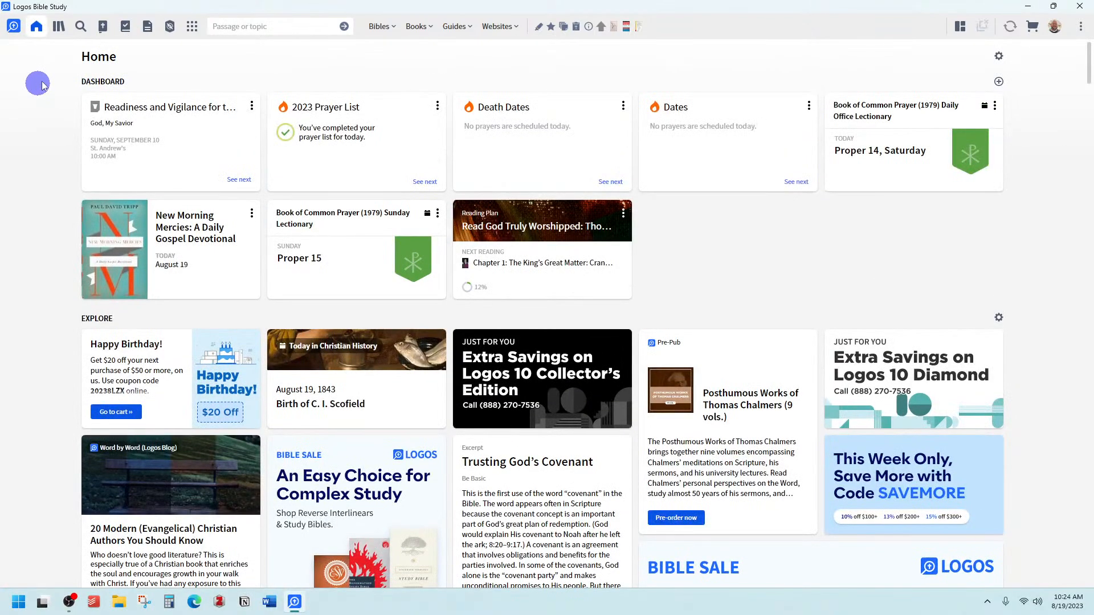
Step: Open a Books search scoped to mytag:lk-class and browse the list of resources and collections it could search
{"action": "left_click", "coordinate": [81, 28]}
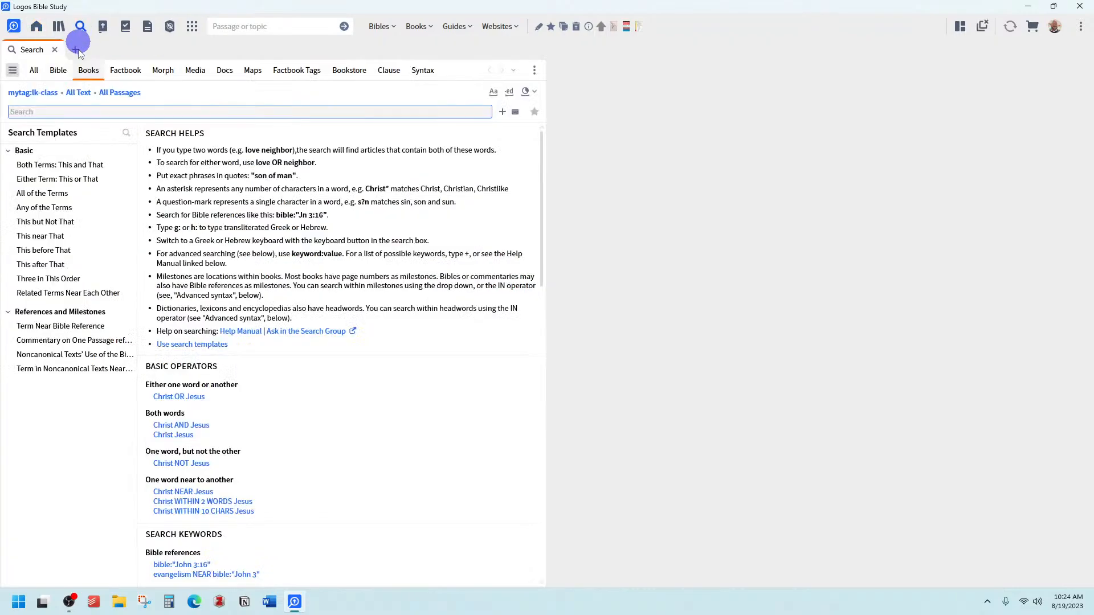
{"action": "left_click", "coordinate": [33, 94]}
{"action": "scroll", "coordinate": [44, 190], "scroll_direction": "down", "scroll_amount": 2}
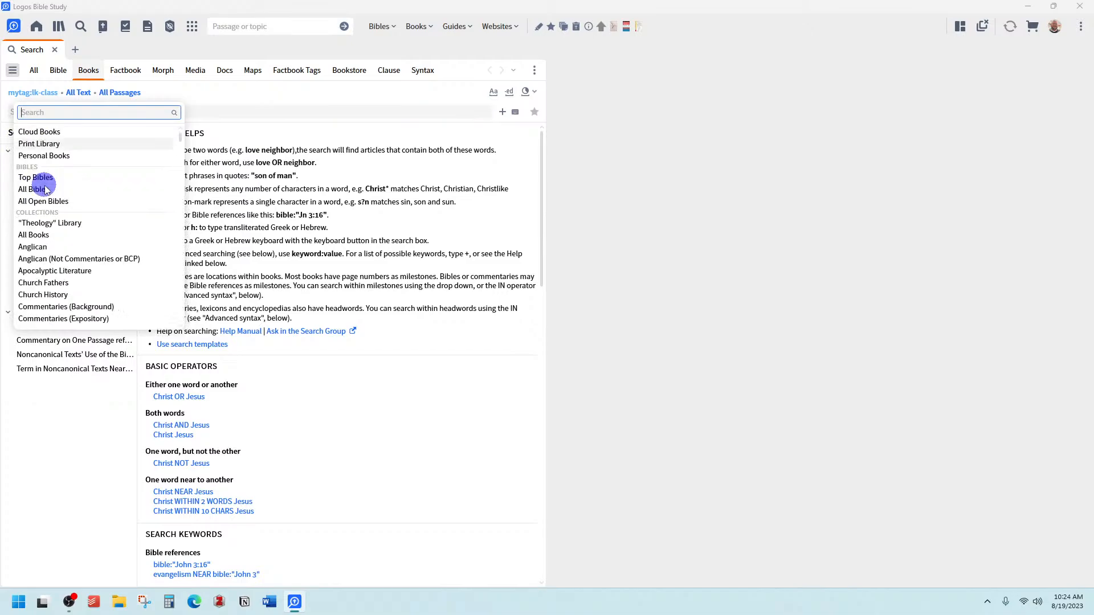
{"action": "scroll", "coordinate": [45, 190], "scroll_direction": "down", "scroll_amount": 4}
{"action": "scroll", "coordinate": [48, 190], "scroll_direction": "up", "scroll_amount": 5}
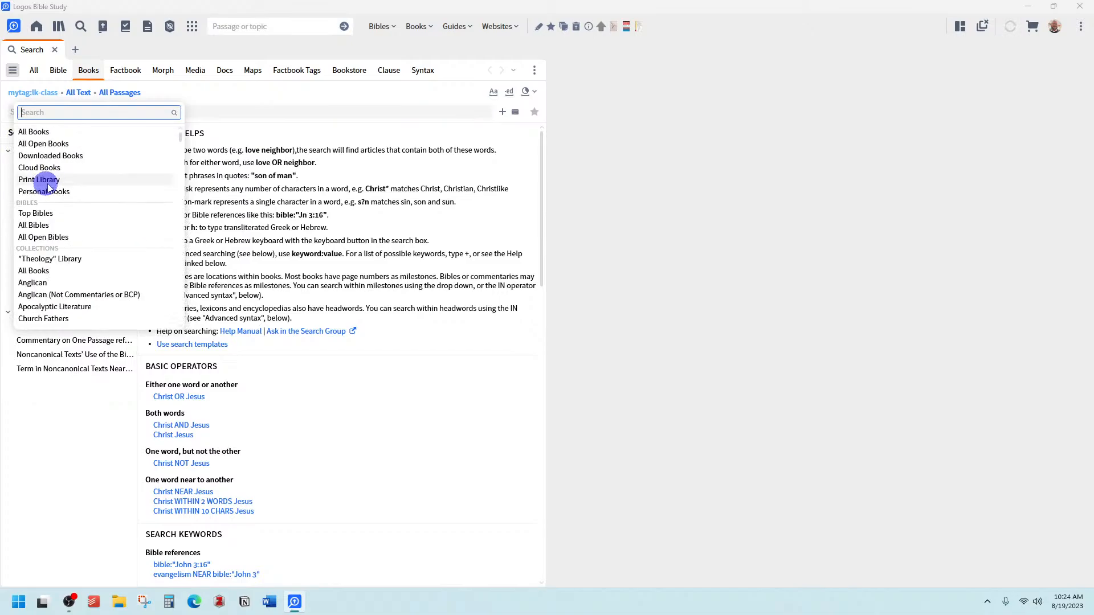
{"action": "left_click", "coordinate": [228, 113]}
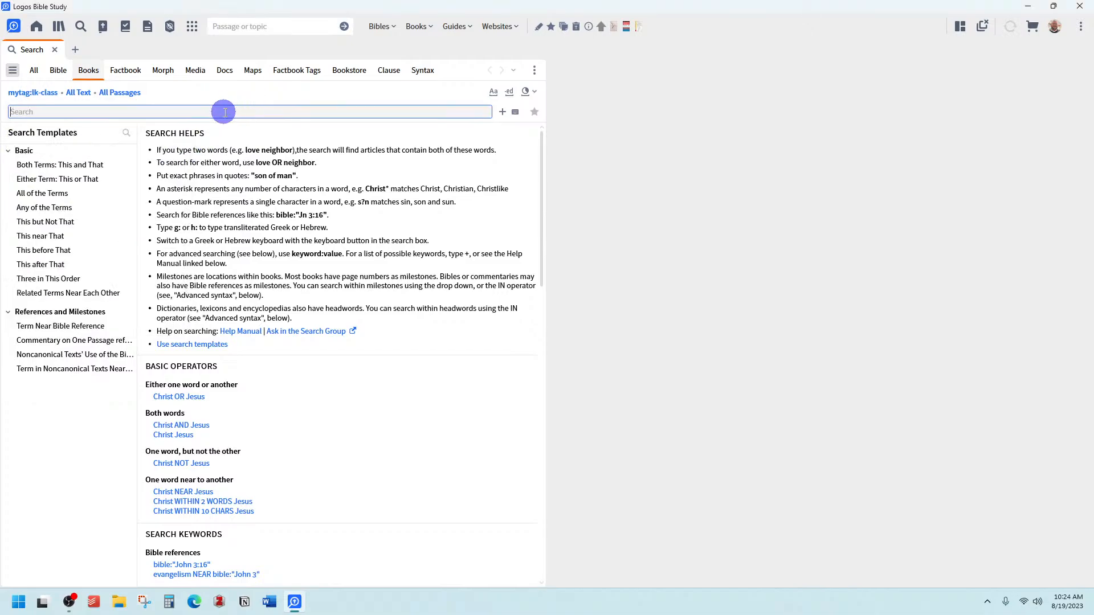